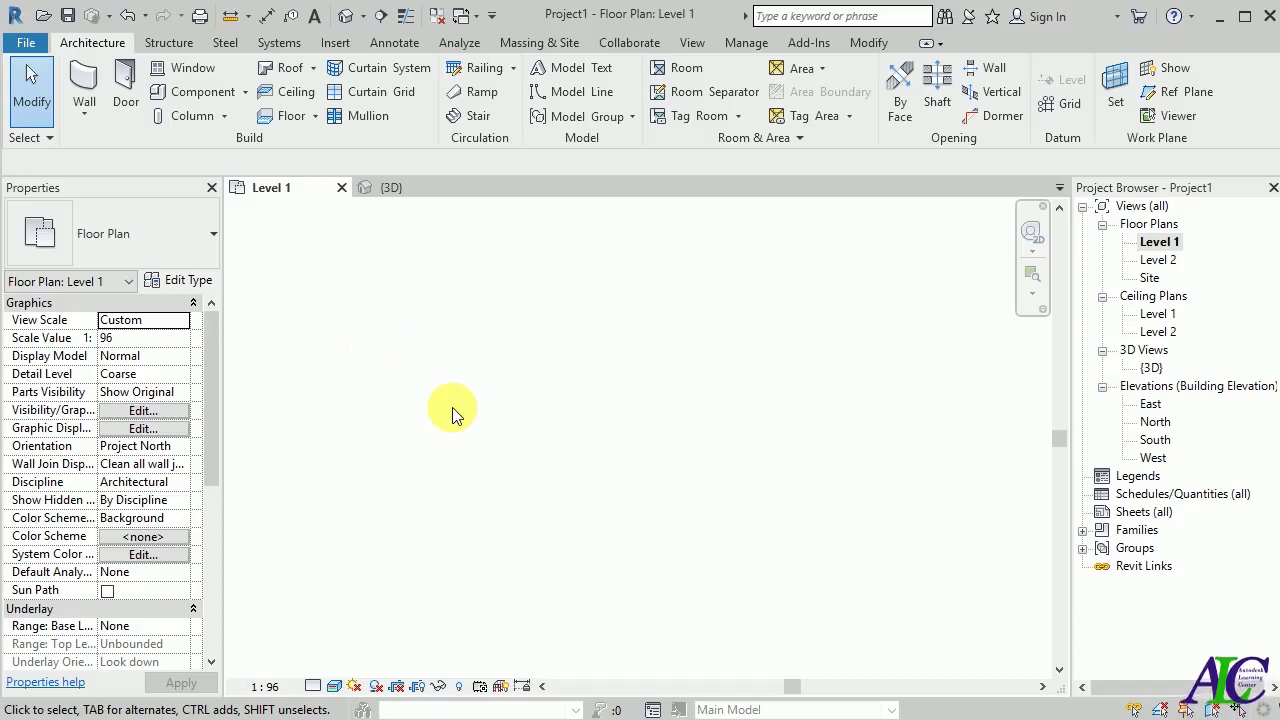
- Activate the Wall tool on Level 1, with the Generic - 8" wall at 6096.0 unconnected height
click(313, 67)
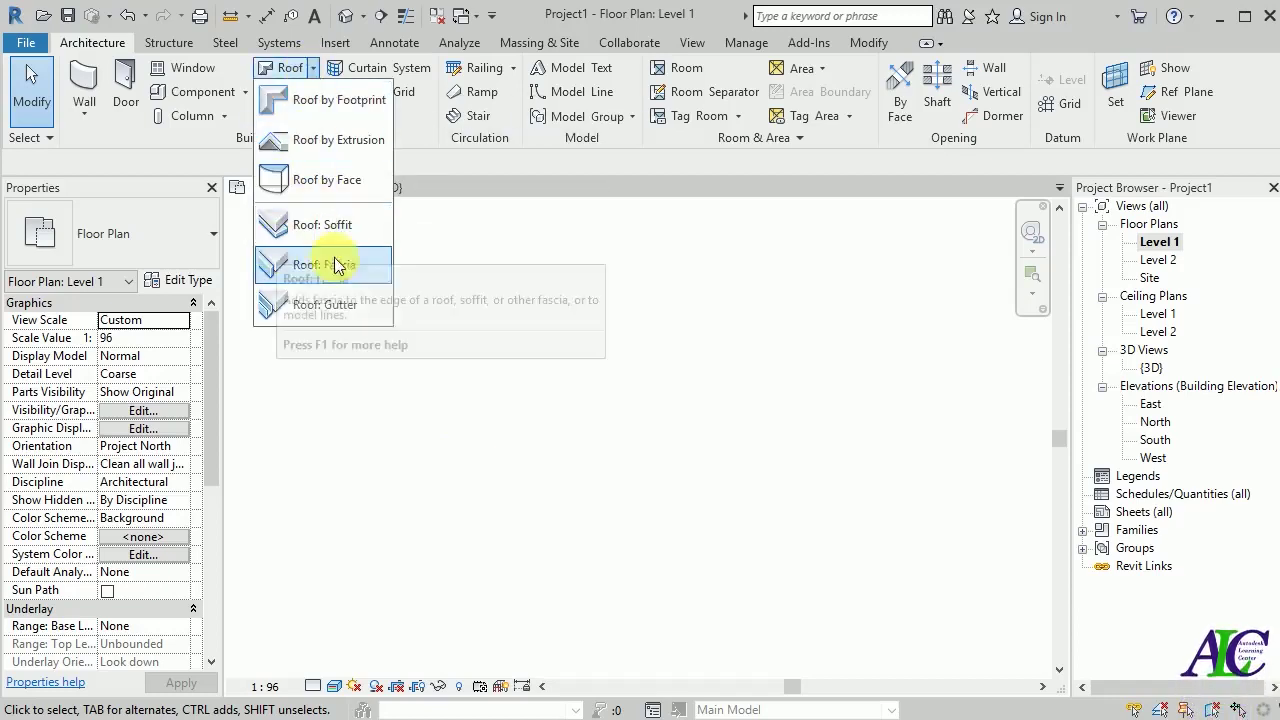
click(434, 422)
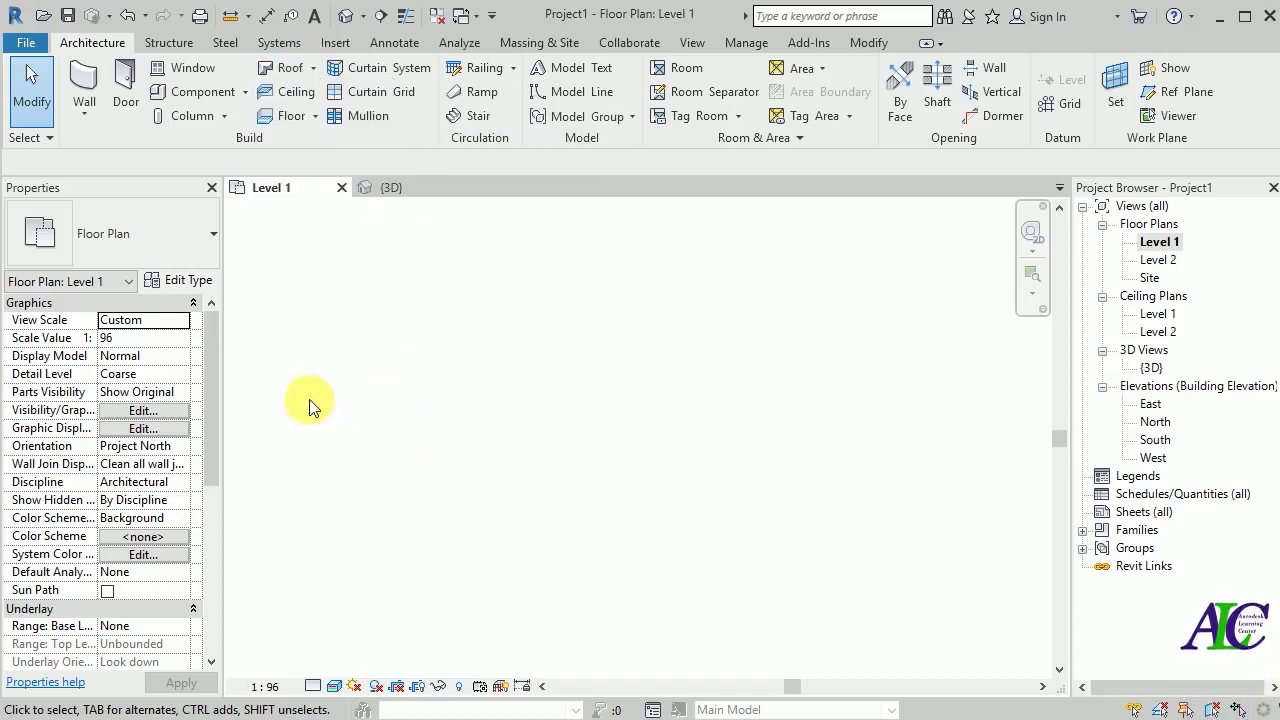
click(84, 84)
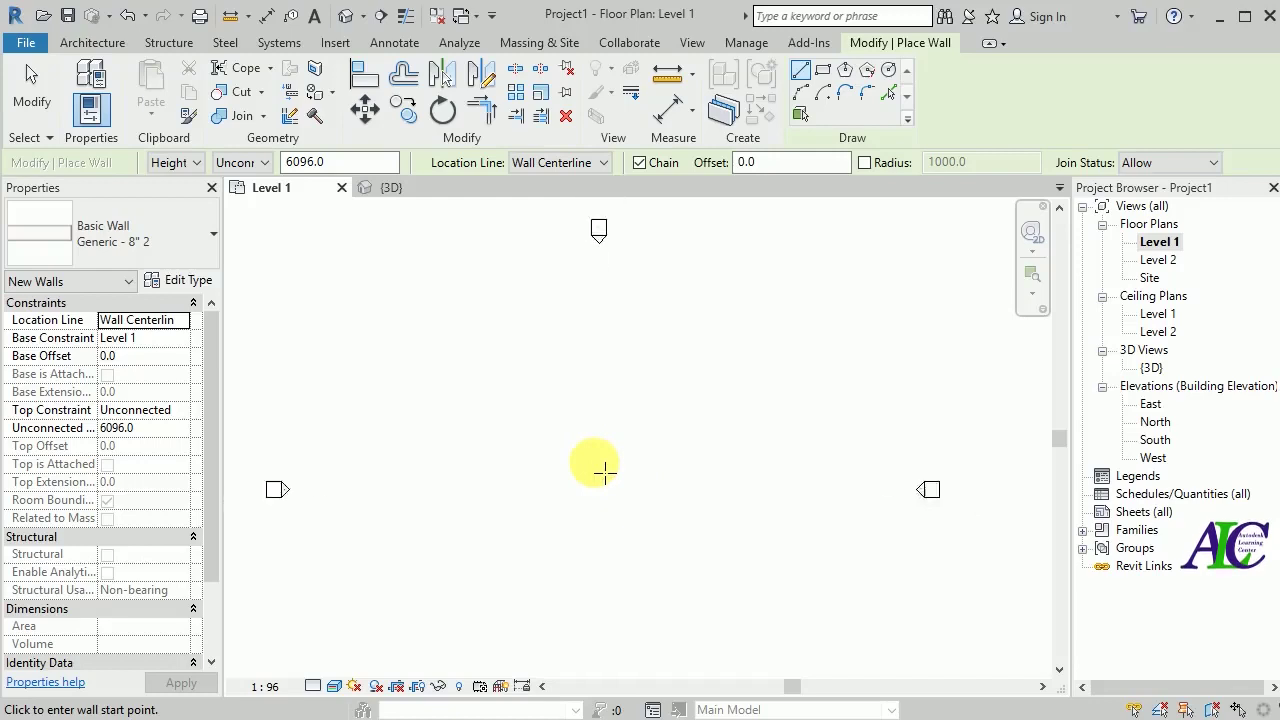
- Chain four Generic - 8" walls into a closed 10000 x 5000 rectangle on Level 1
scroll(603, 472, down, 1)
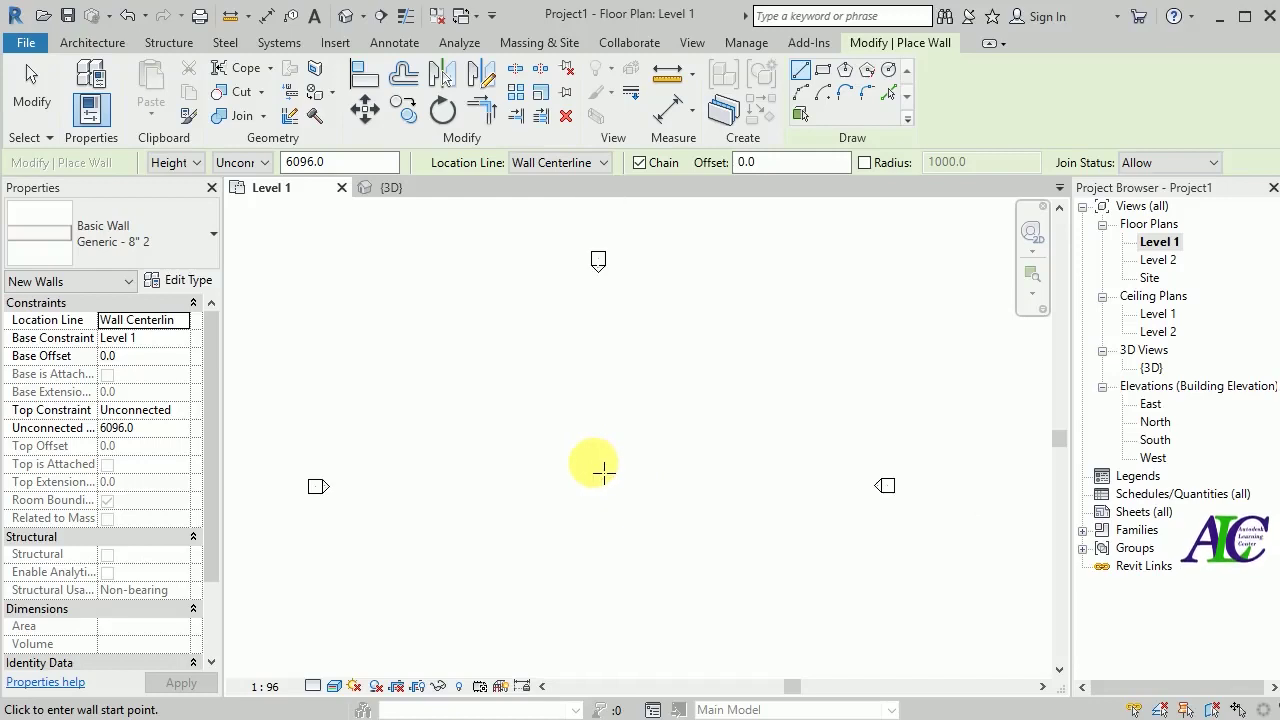
click(490, 400)
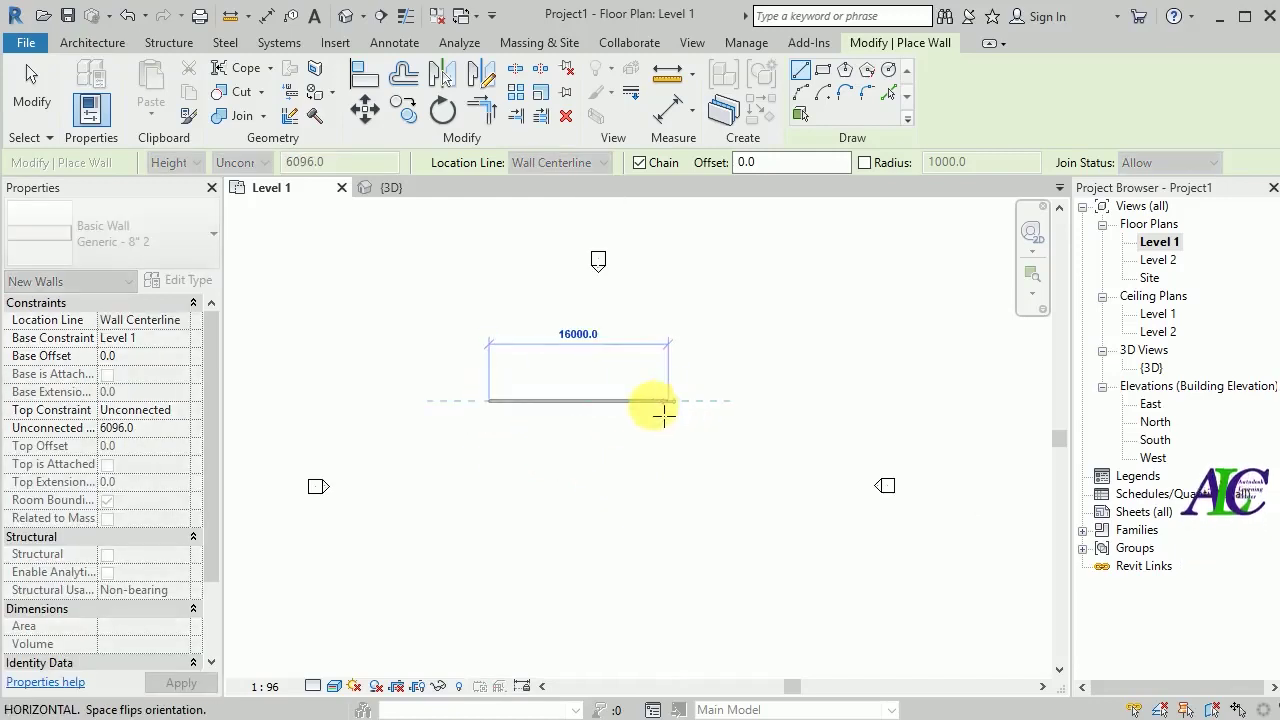
click(604, 402)
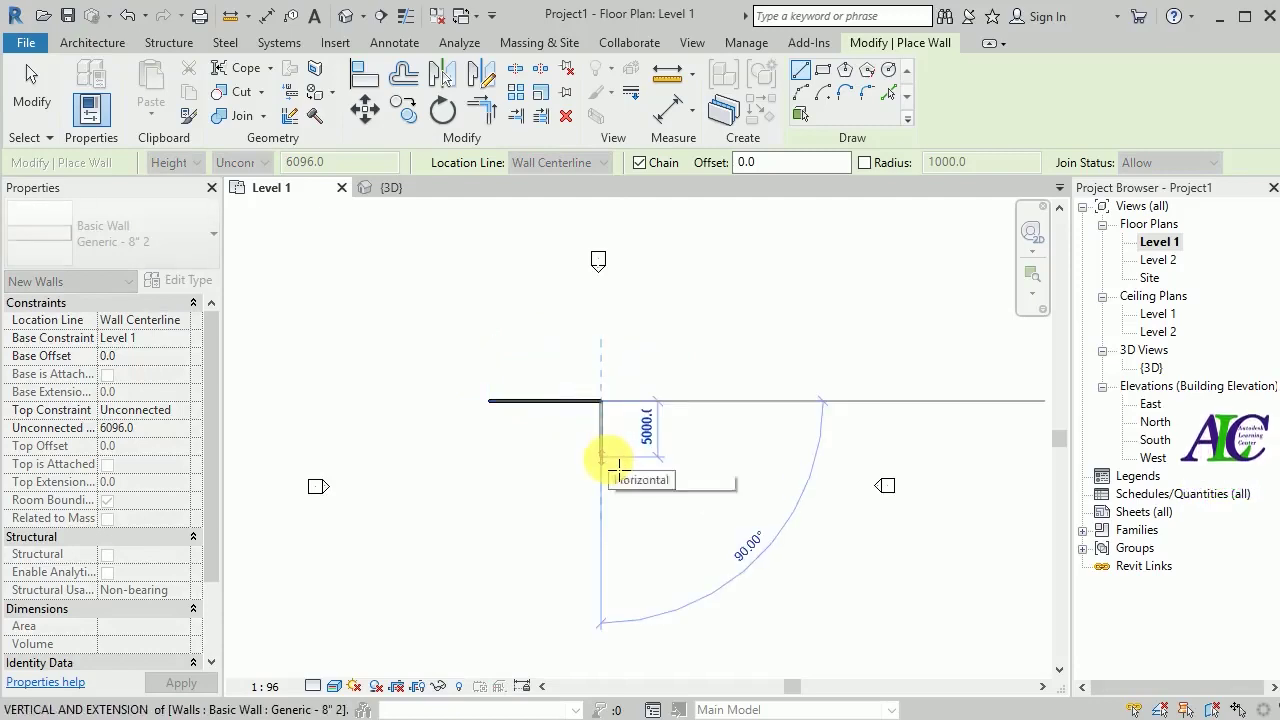
click(604, 458)
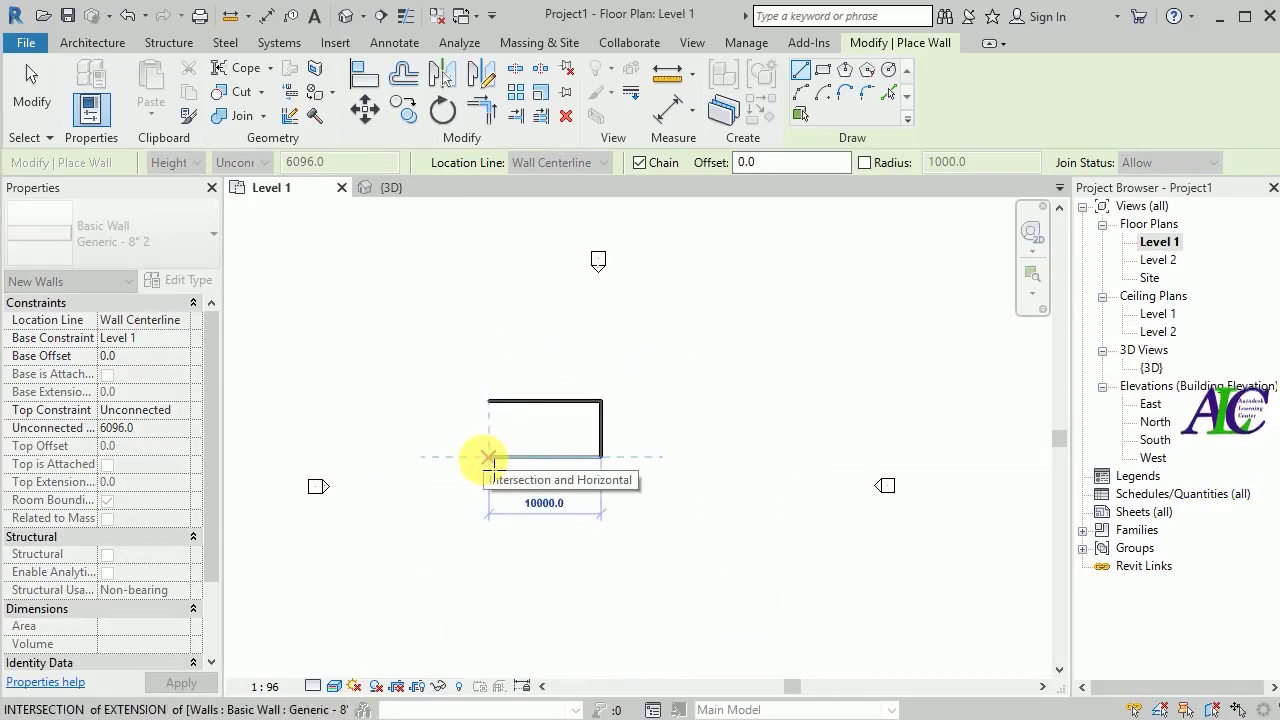
click(489, 458)
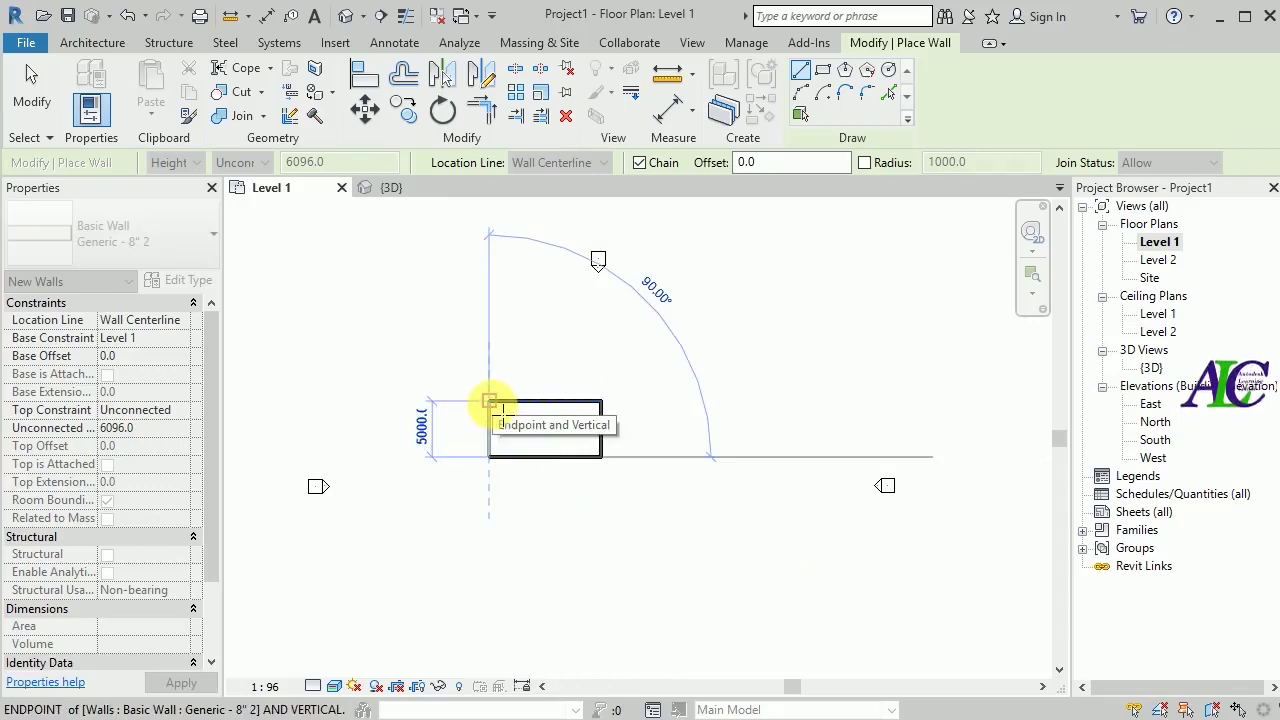
click(489, 402)
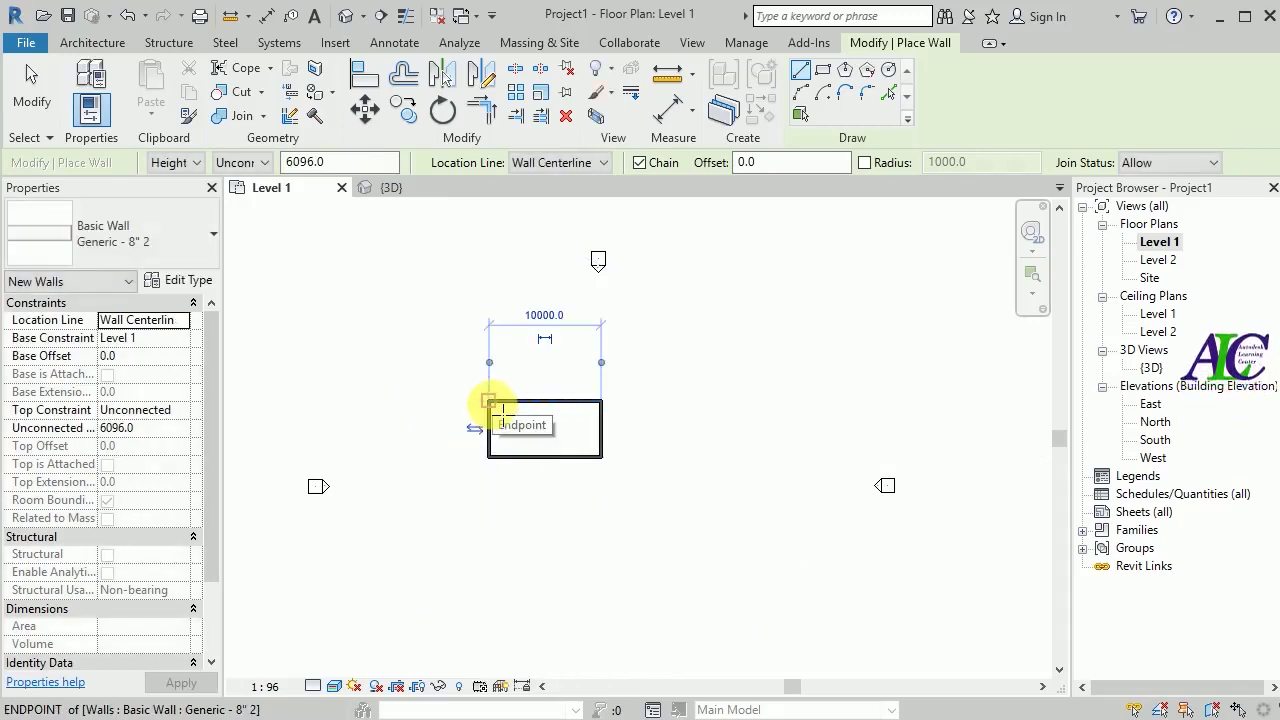
key(Escape)
key(Escape)
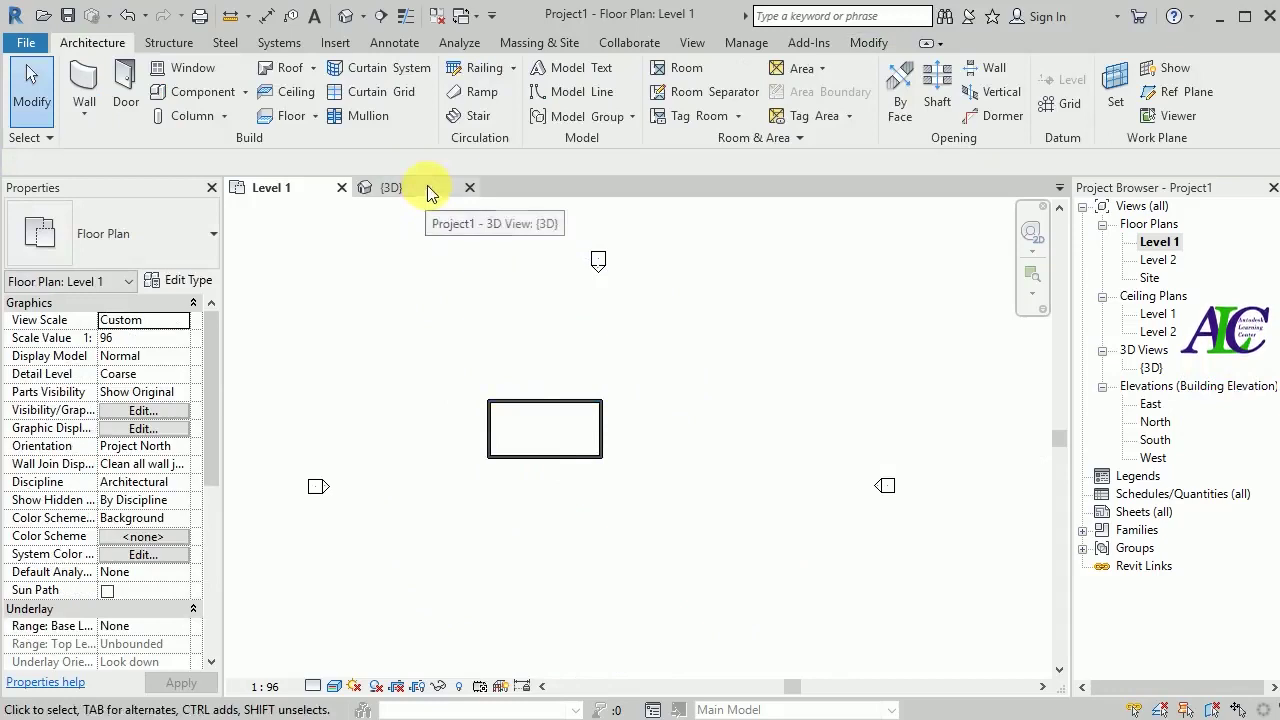
- Check the walled box in the {3D} view
click(427, 190)
scroll(808, 437, down, 2)
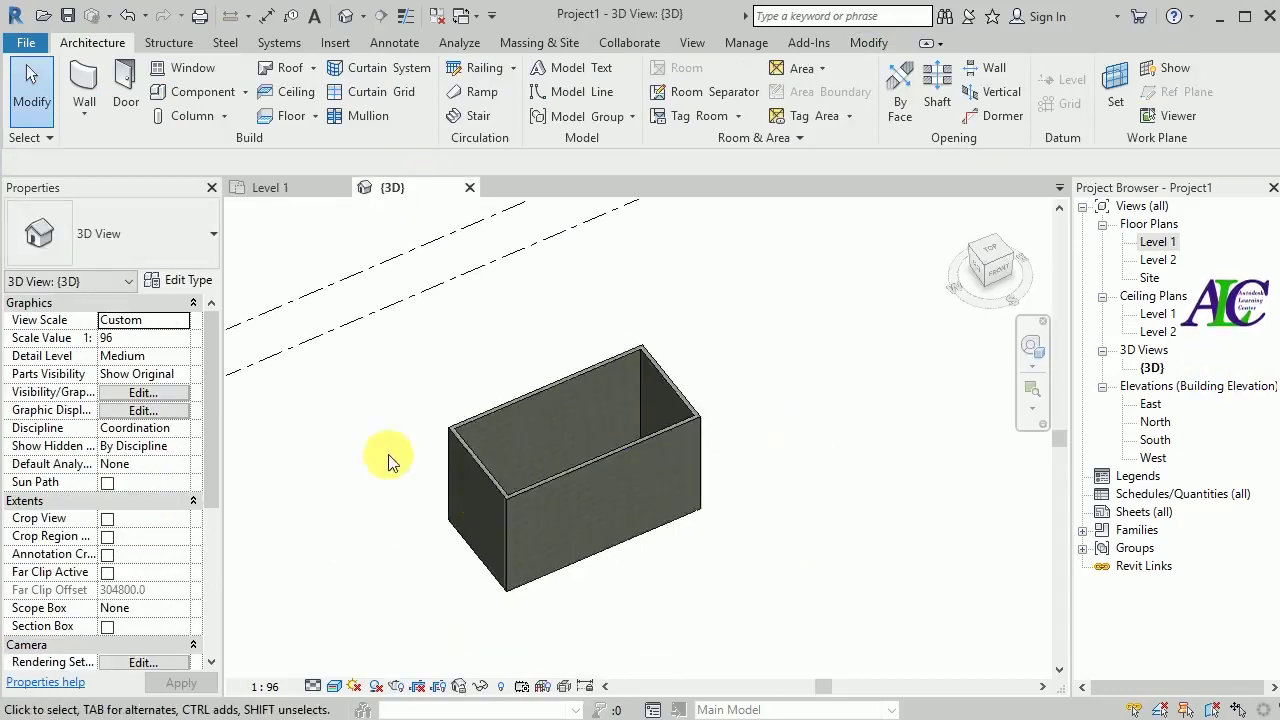
scroll(388, 461, up, 1)
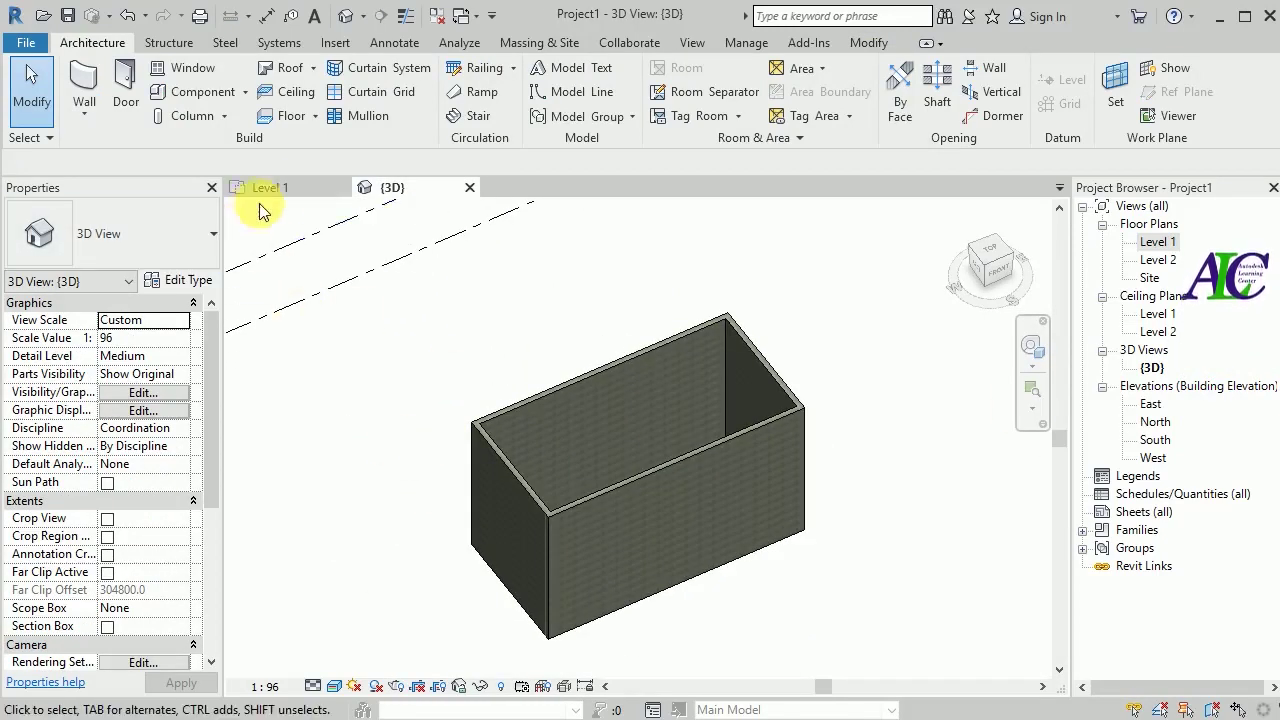
- Back on Level 1, start a Roof by Footprint, bringing up the Lowest Level Notice
click(303, 190)
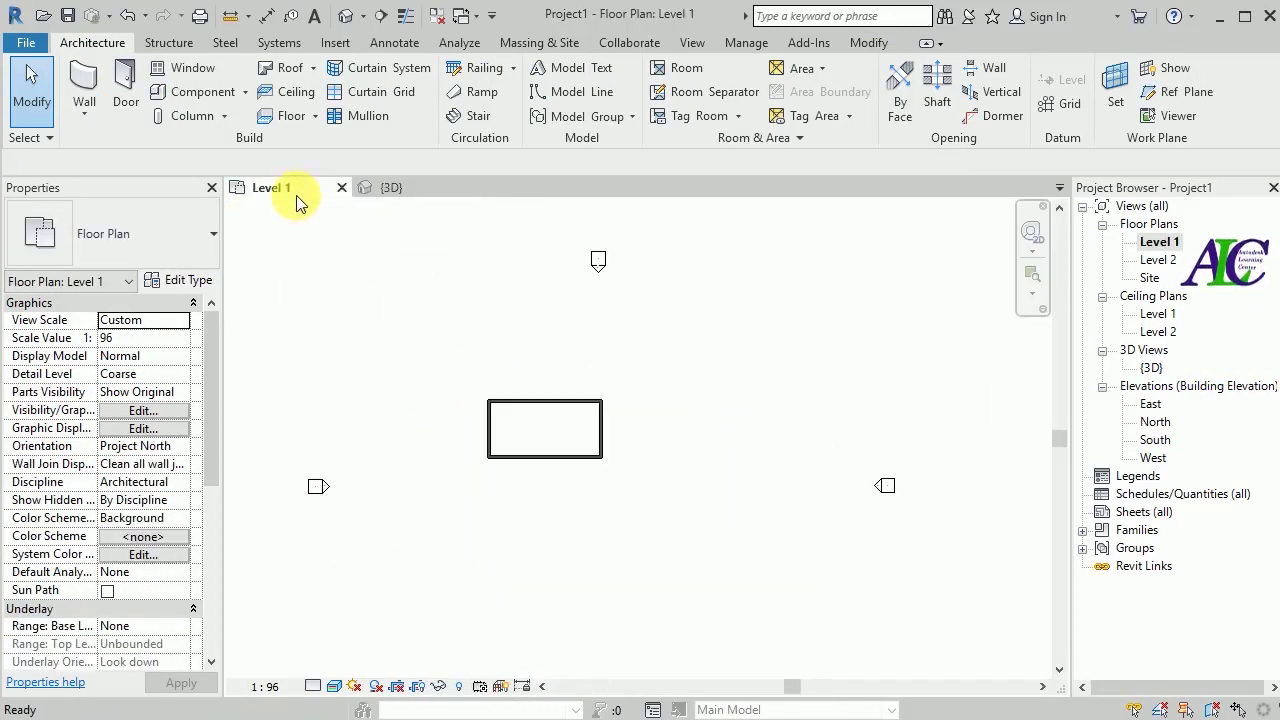
click(313, 69)
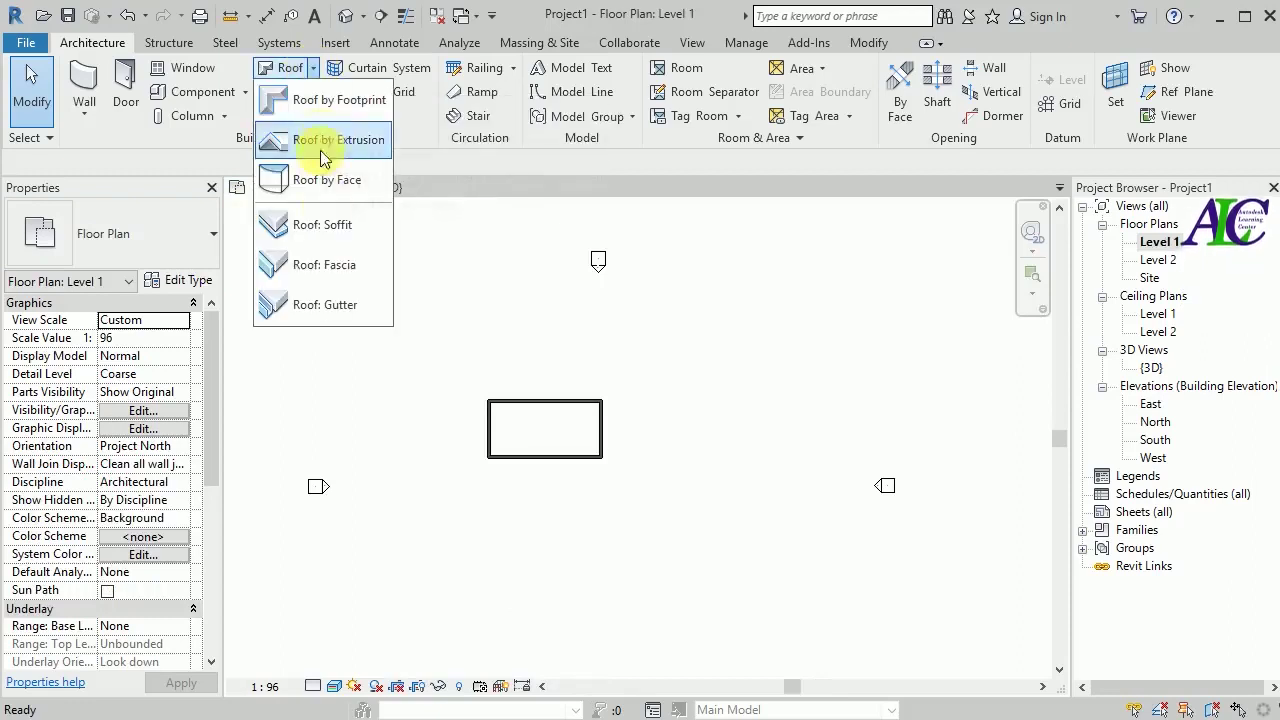
click(338, 101)
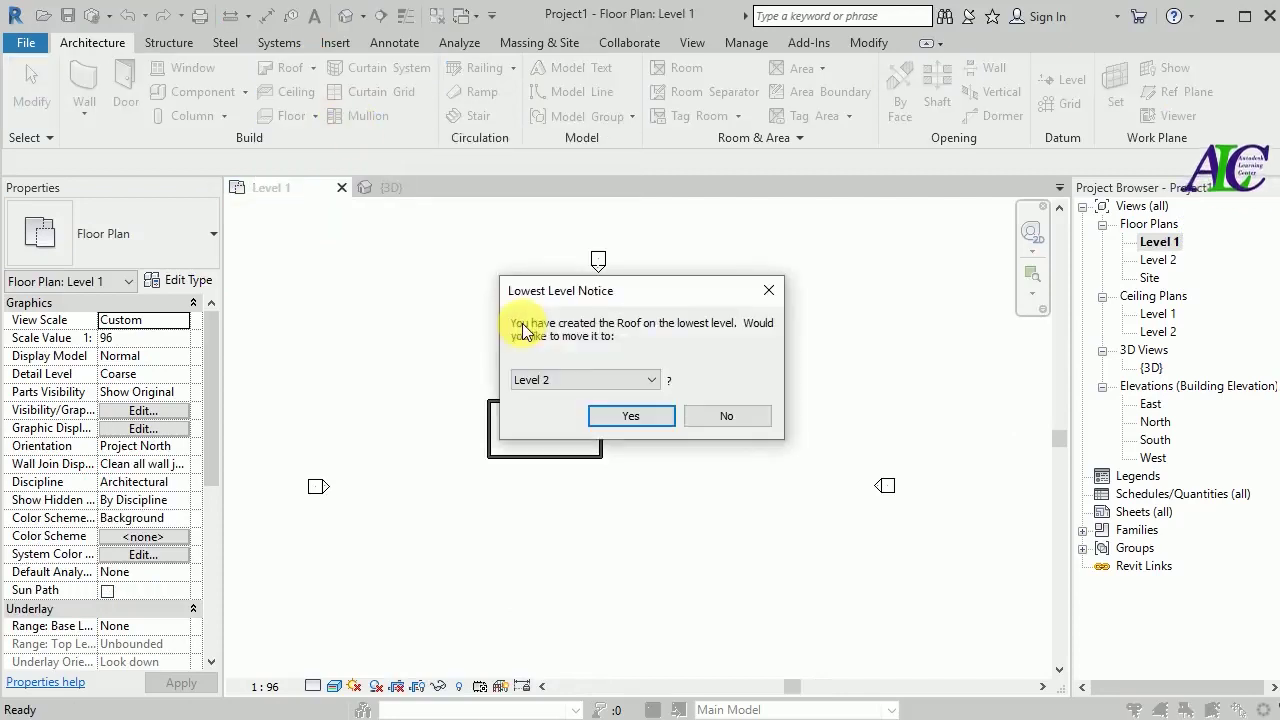
- On Level 2, sketch a rectangular roof footprint offset 500 outside the walls and finish it
click(649, 415)
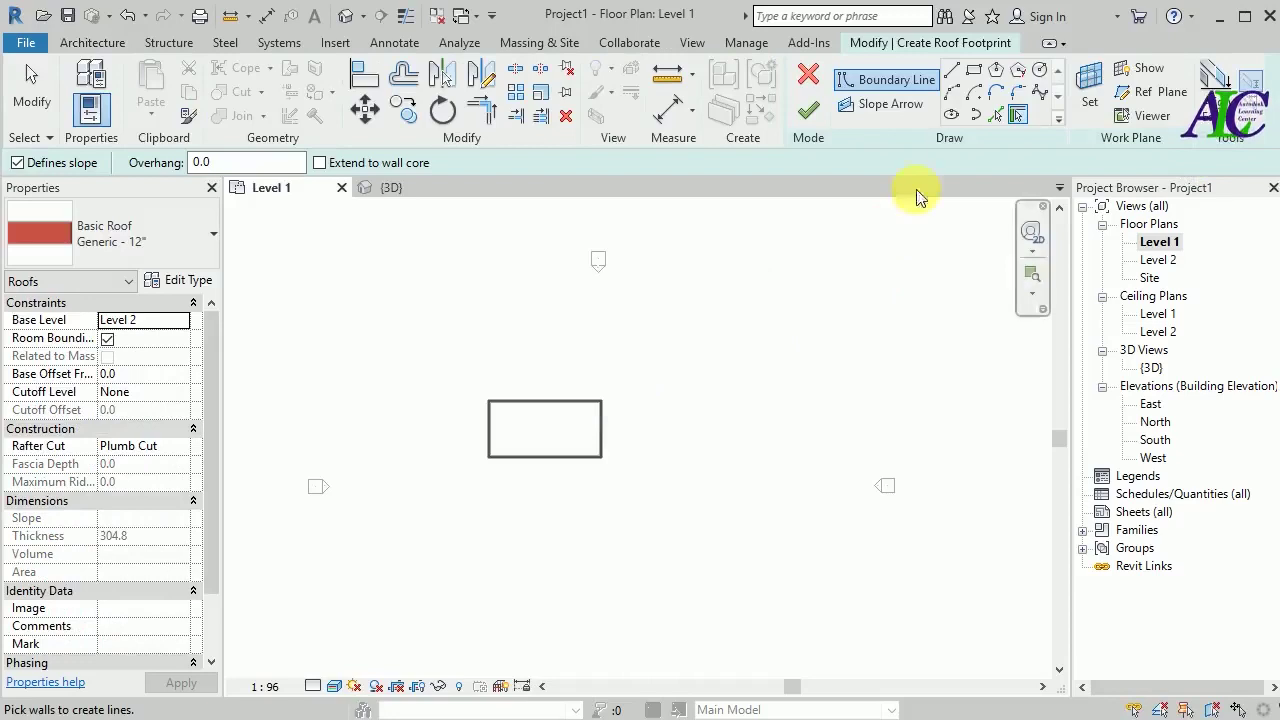
click(973, 72)
scroll(529, 422, up, 3)
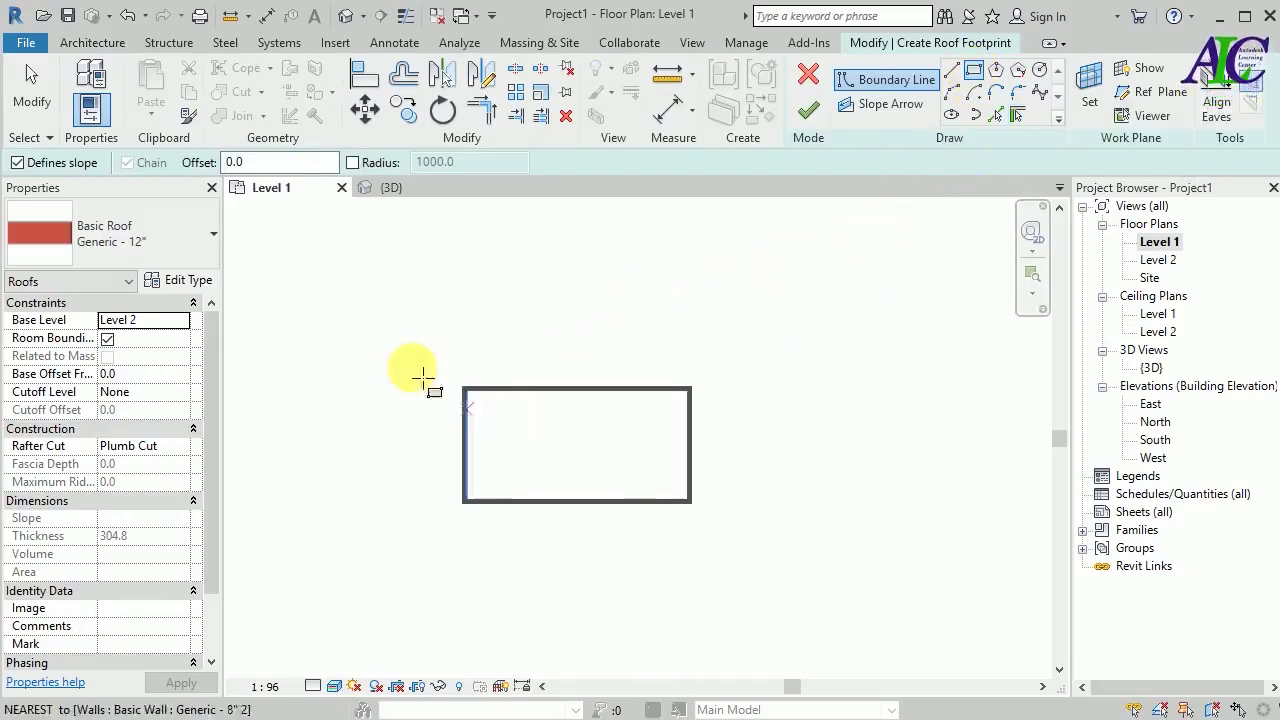
double_click(300, 162)
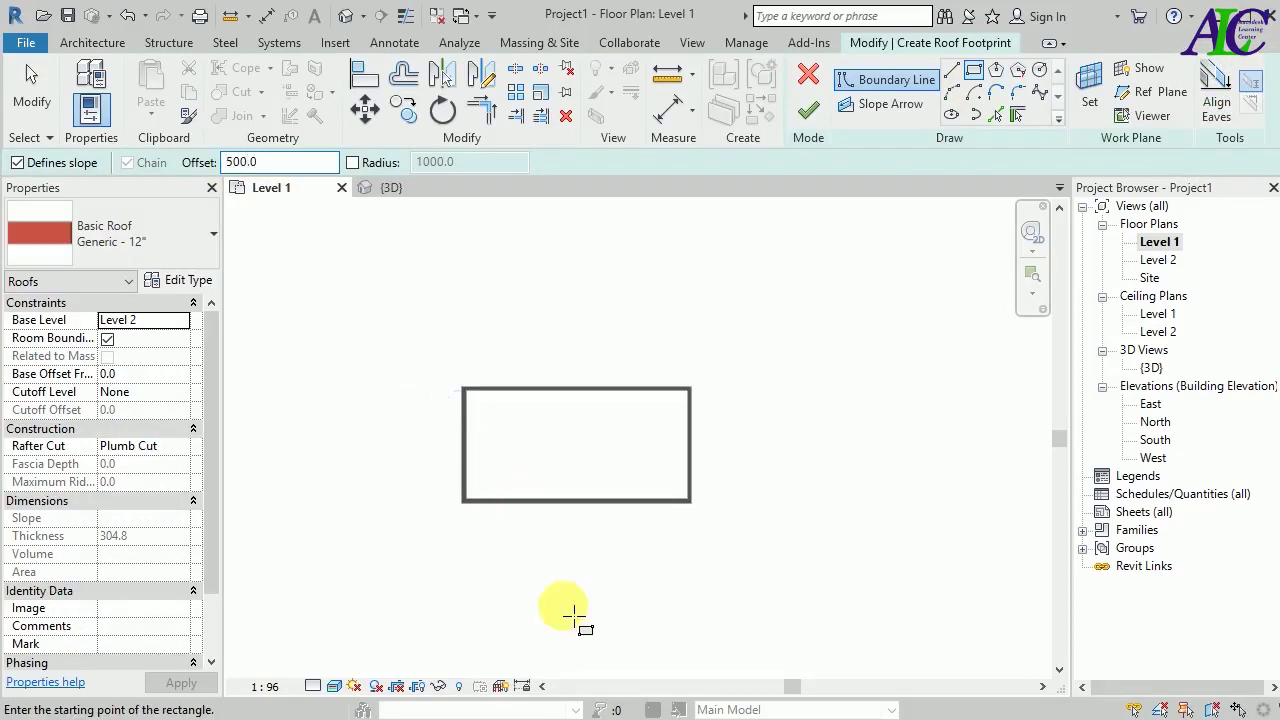
scroll(479, 462, up, 5)
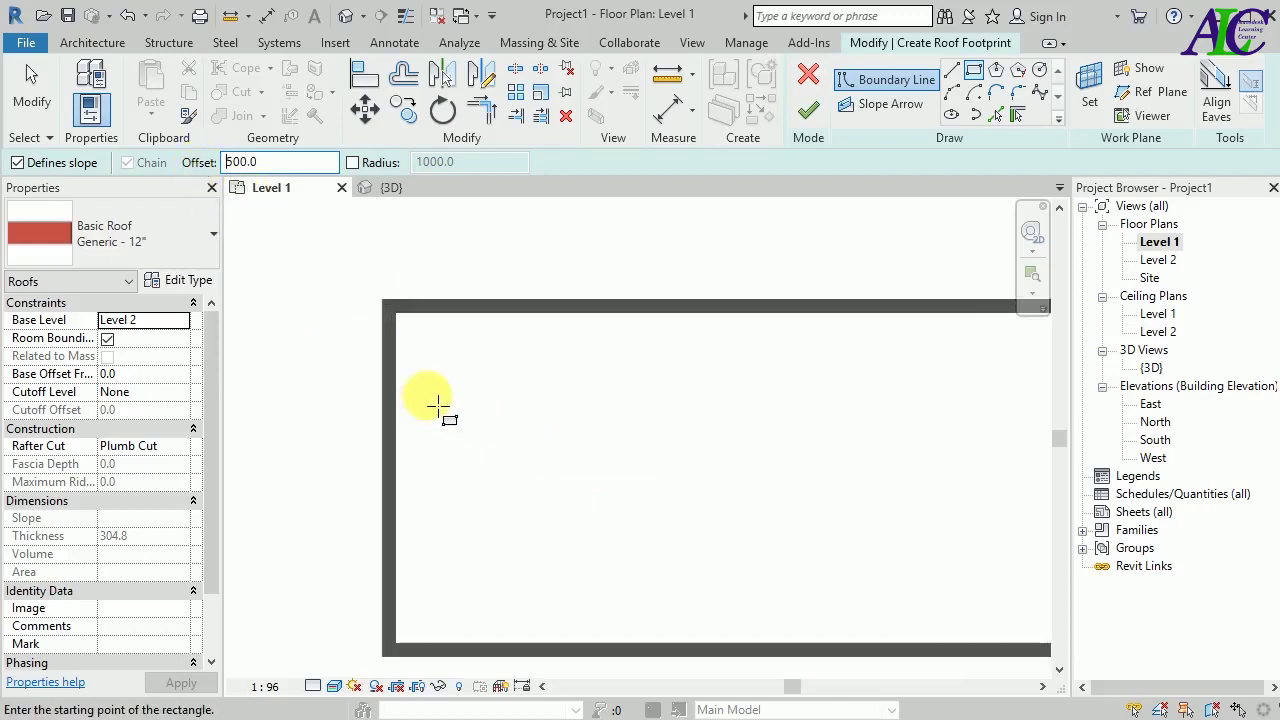
click(383, 300)
scroll(430, 360, down, 4)
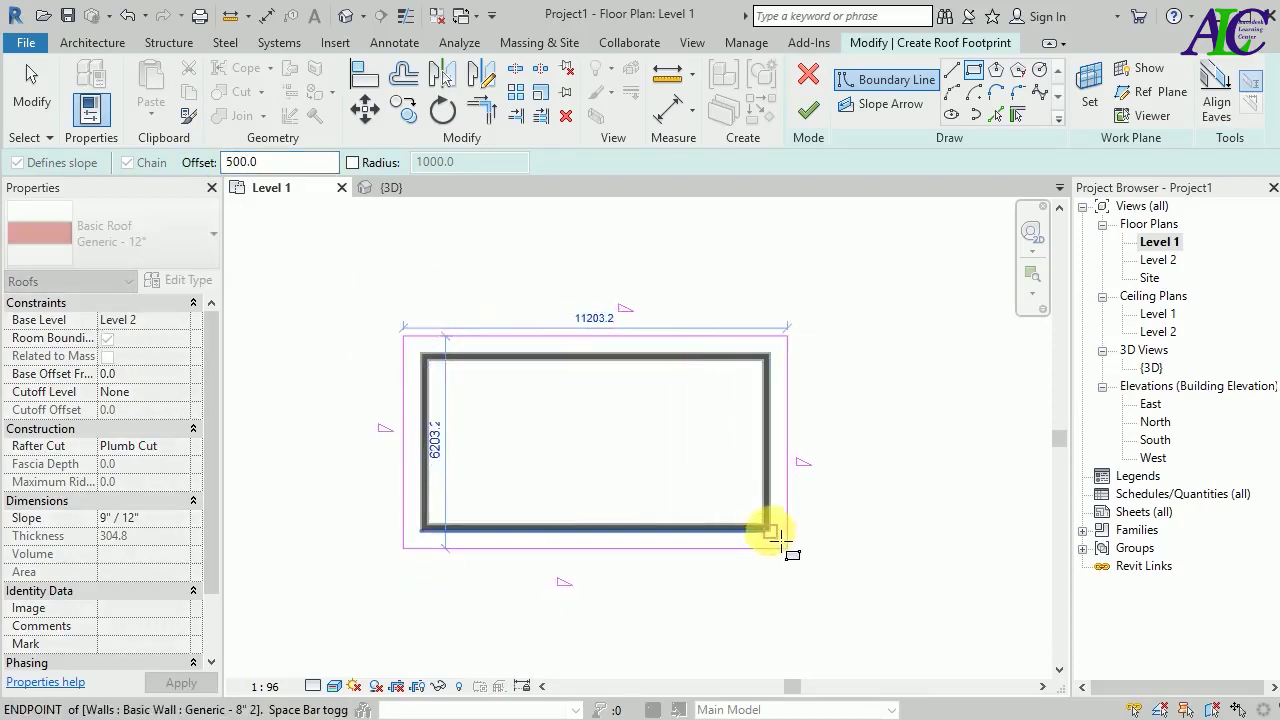
click(772, 533)
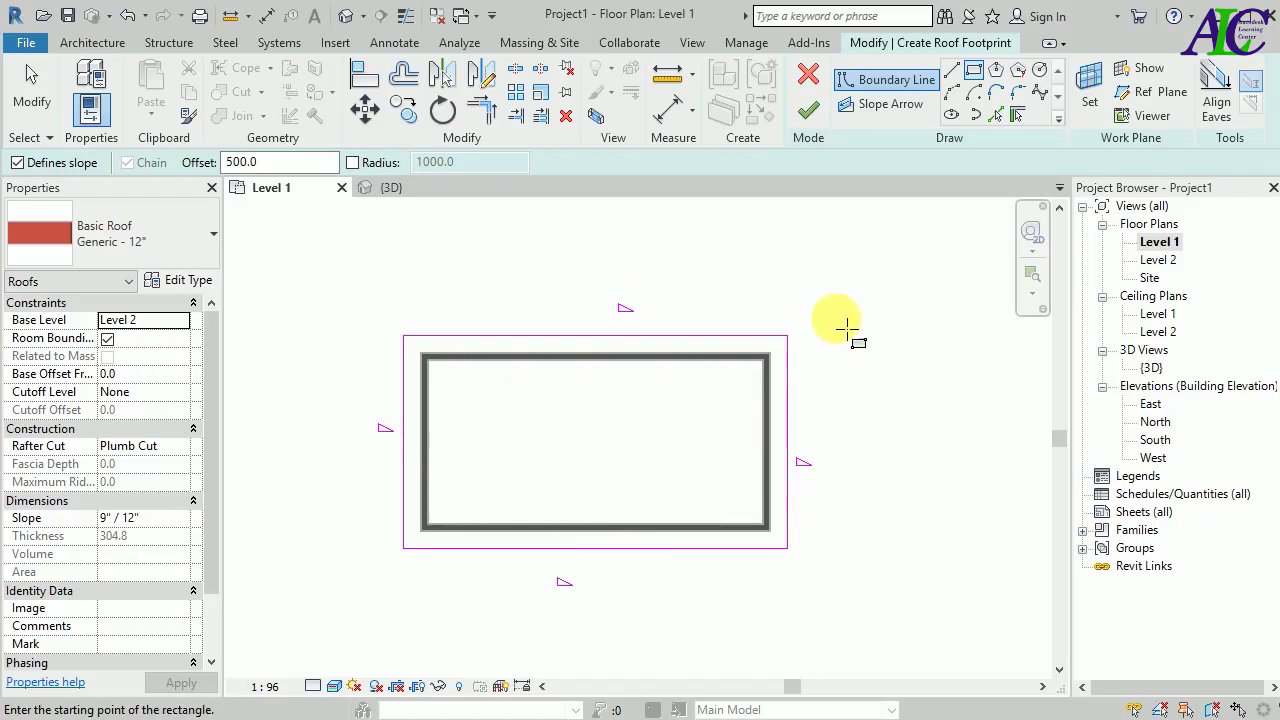
click(808, 108)
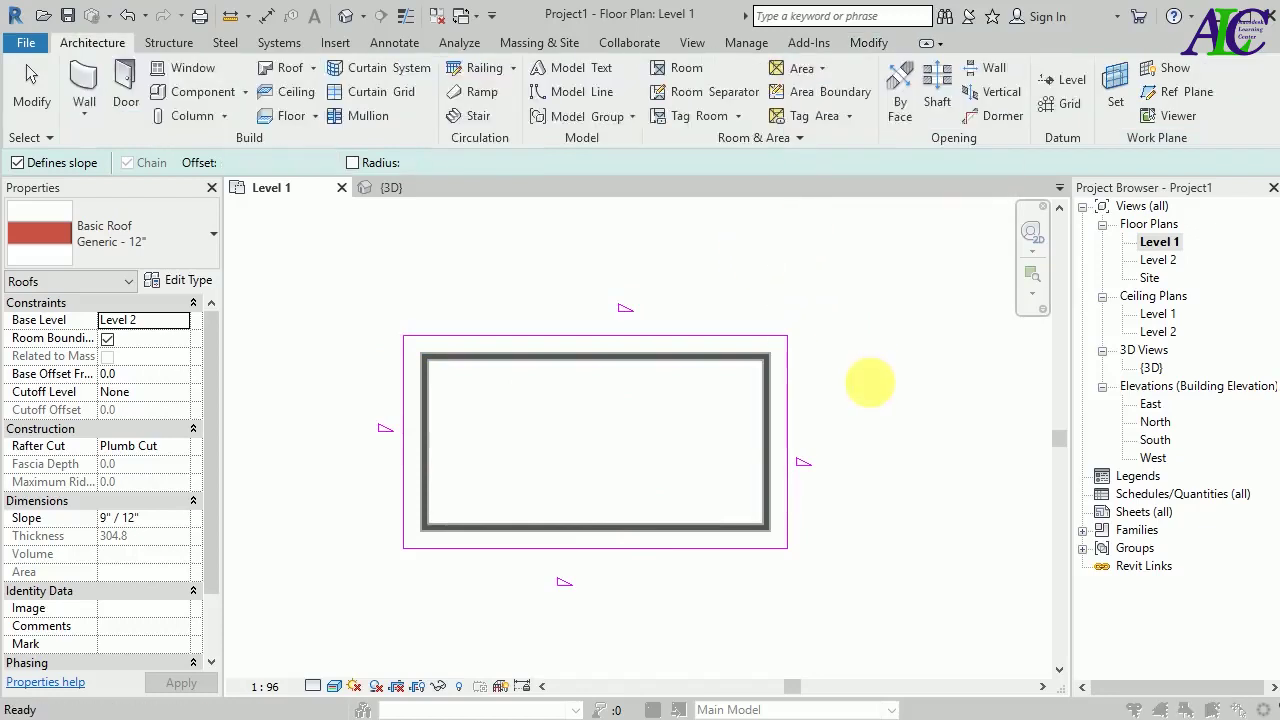
- Attach the walls to the new roof and view the roofed house in 3D
click(731, 385)
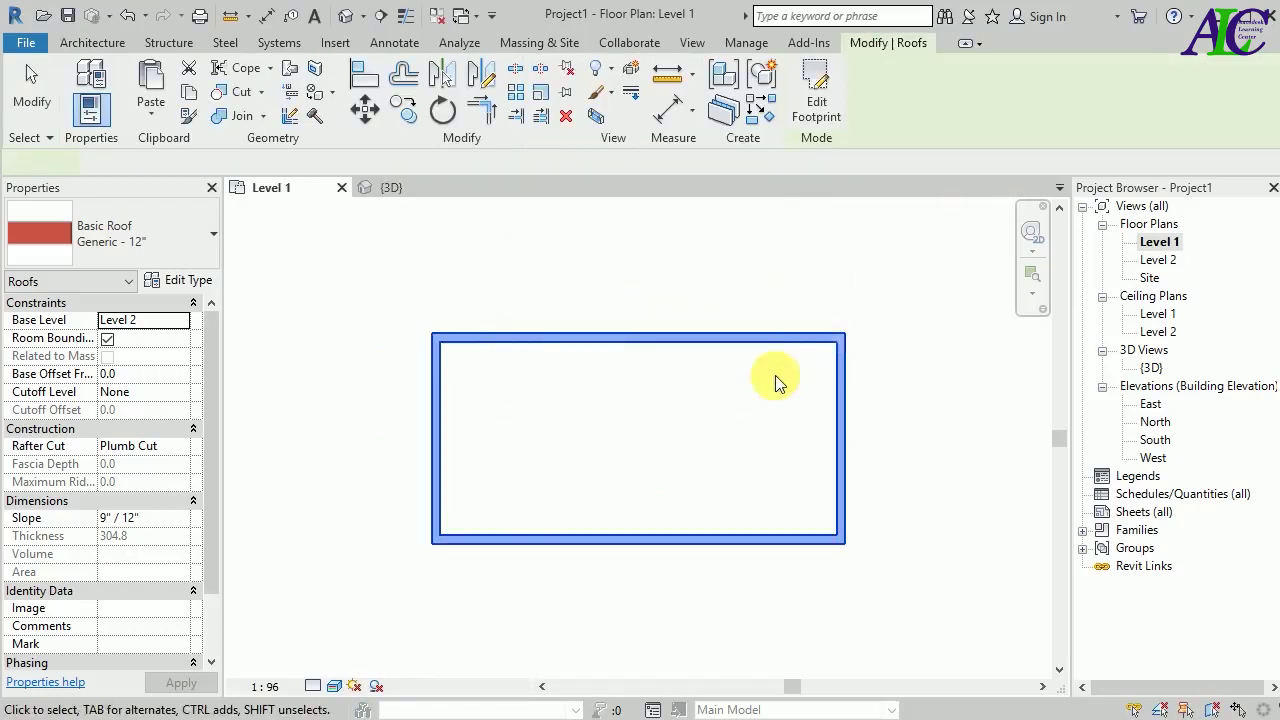
click(434, 189)
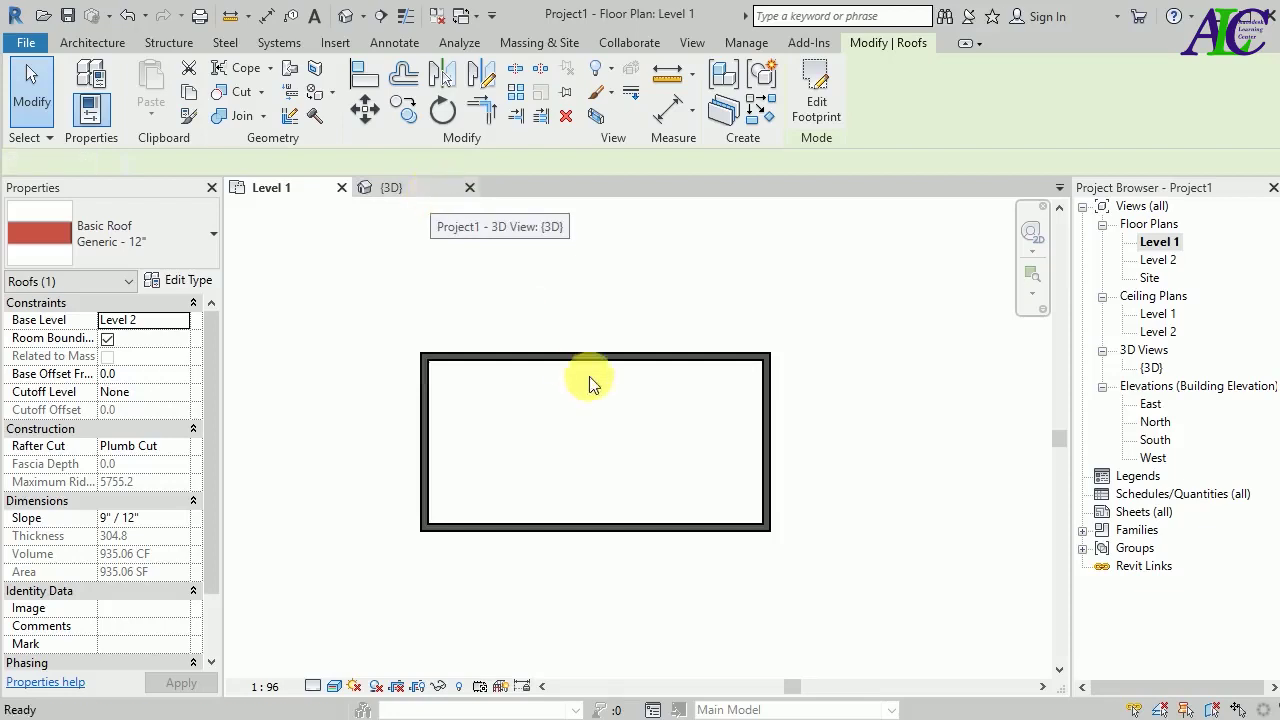
click(893, 605)
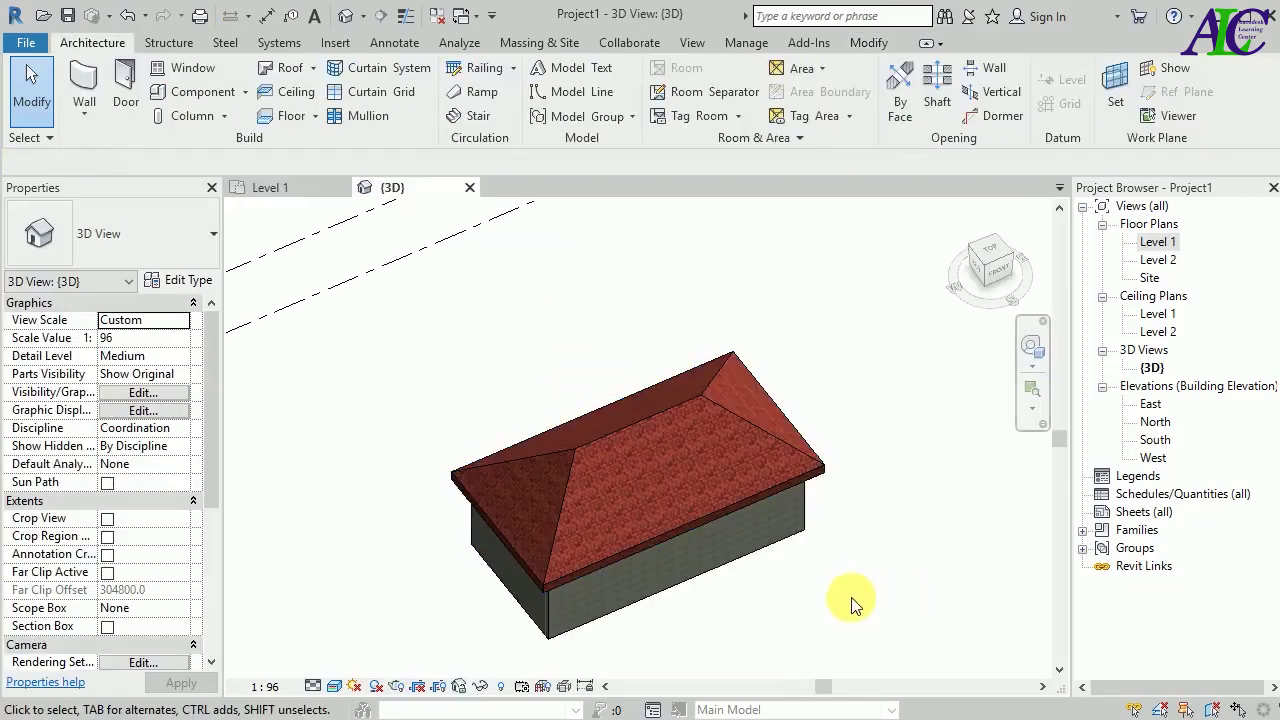
- Orbit and zoom to a straight-on front view of the house
shift+middle_drag(851, 598, 884, 530)
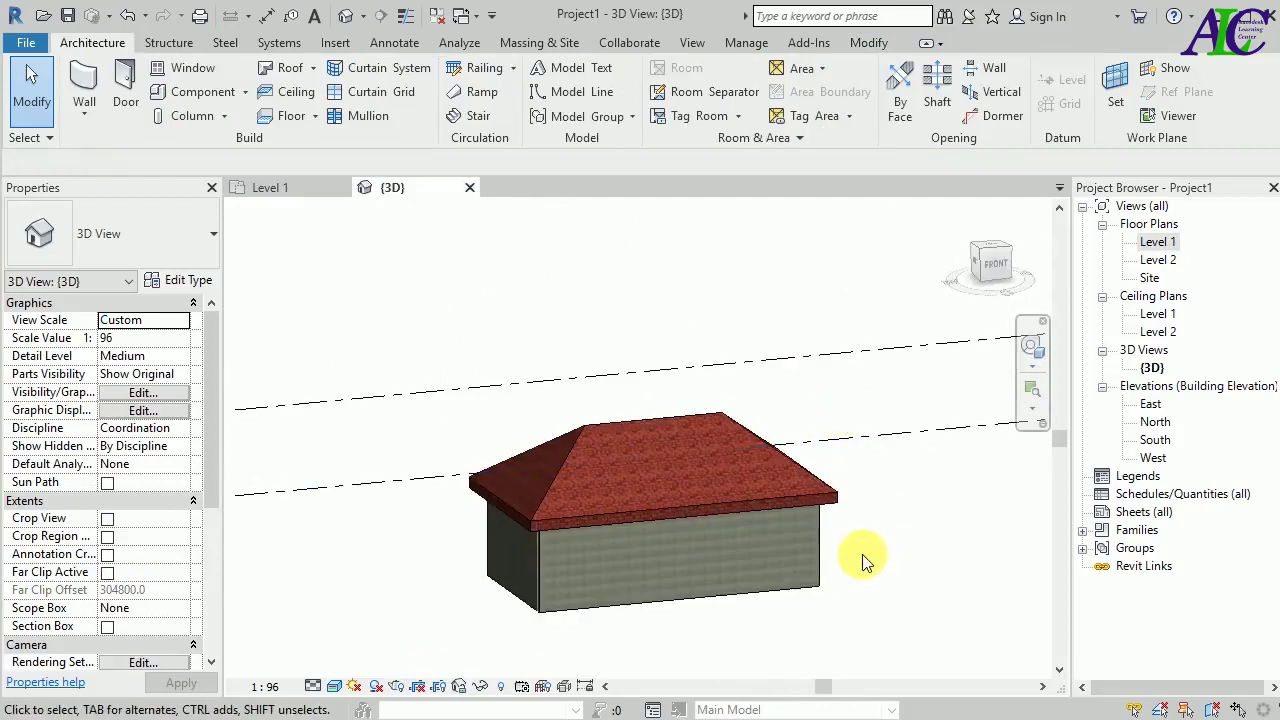
scroll(865, 562, up, 5)
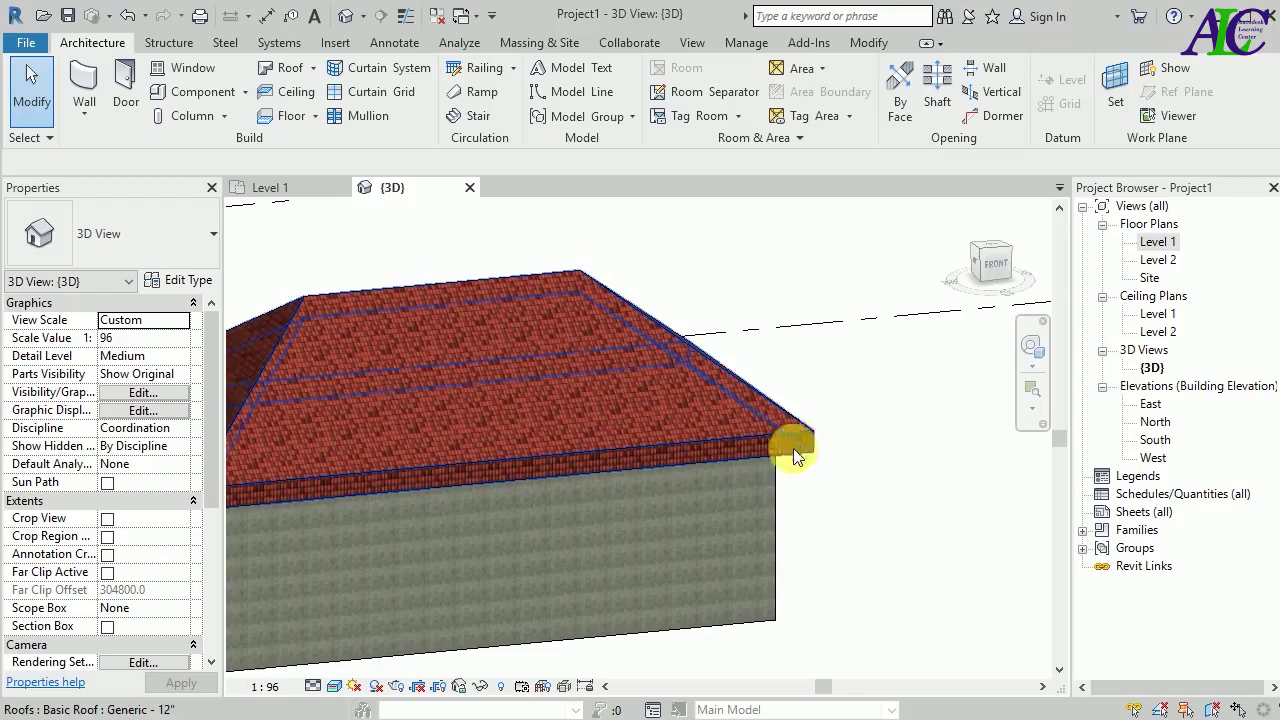
click(993, 265)
scroll(659, 437, up, 5)
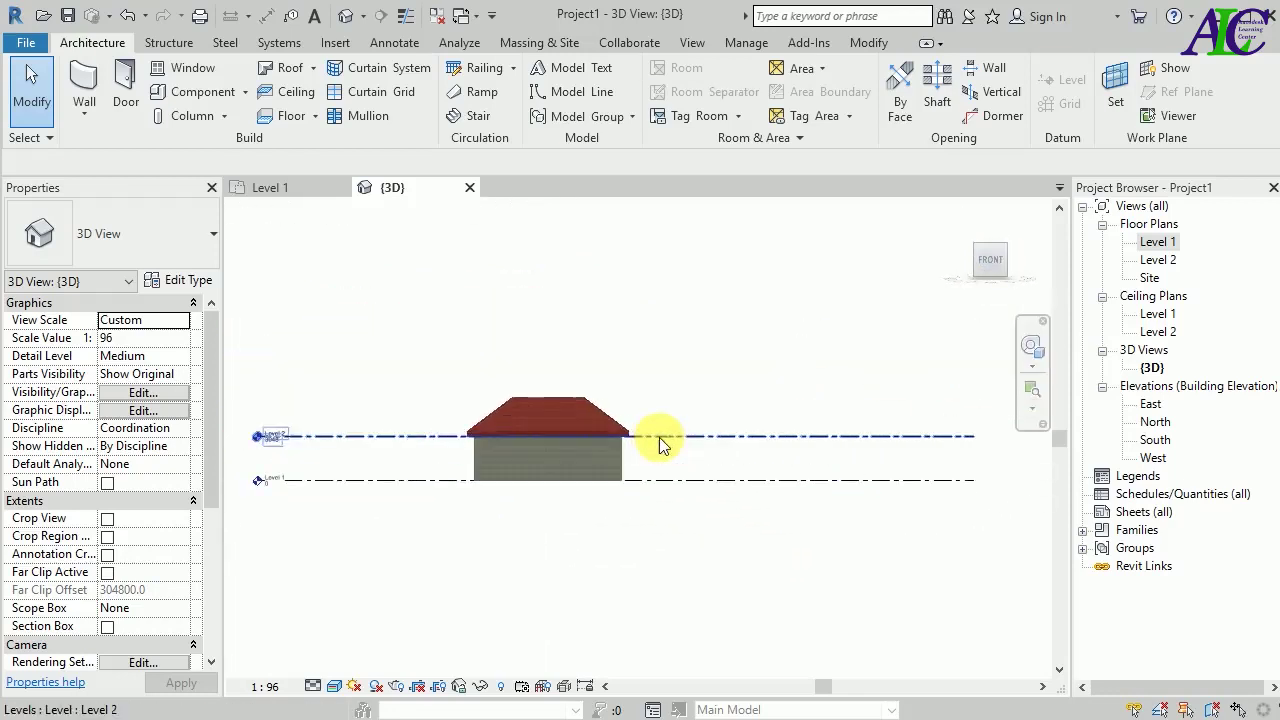
- Create an in-place Roofs model named 'roof facia' and start a Sweep in it
click(245, 93)
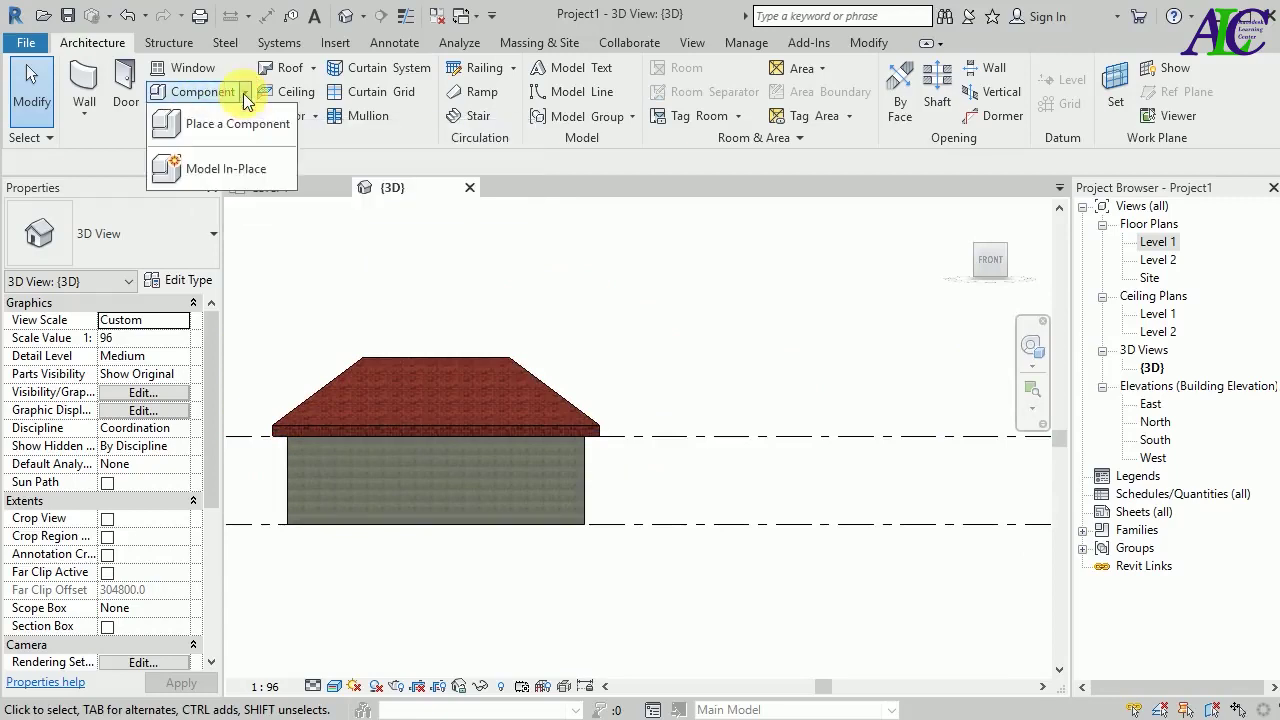
click(238, 168)
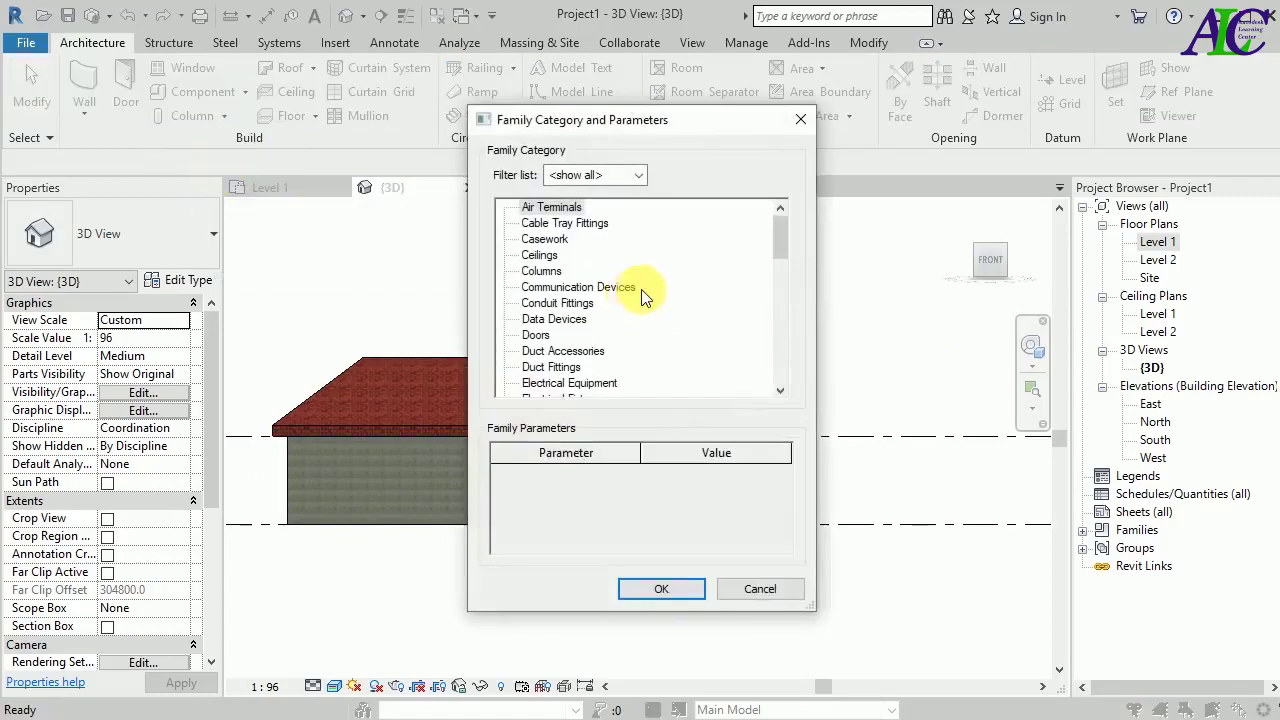
drag(778, 235, 784, 331)
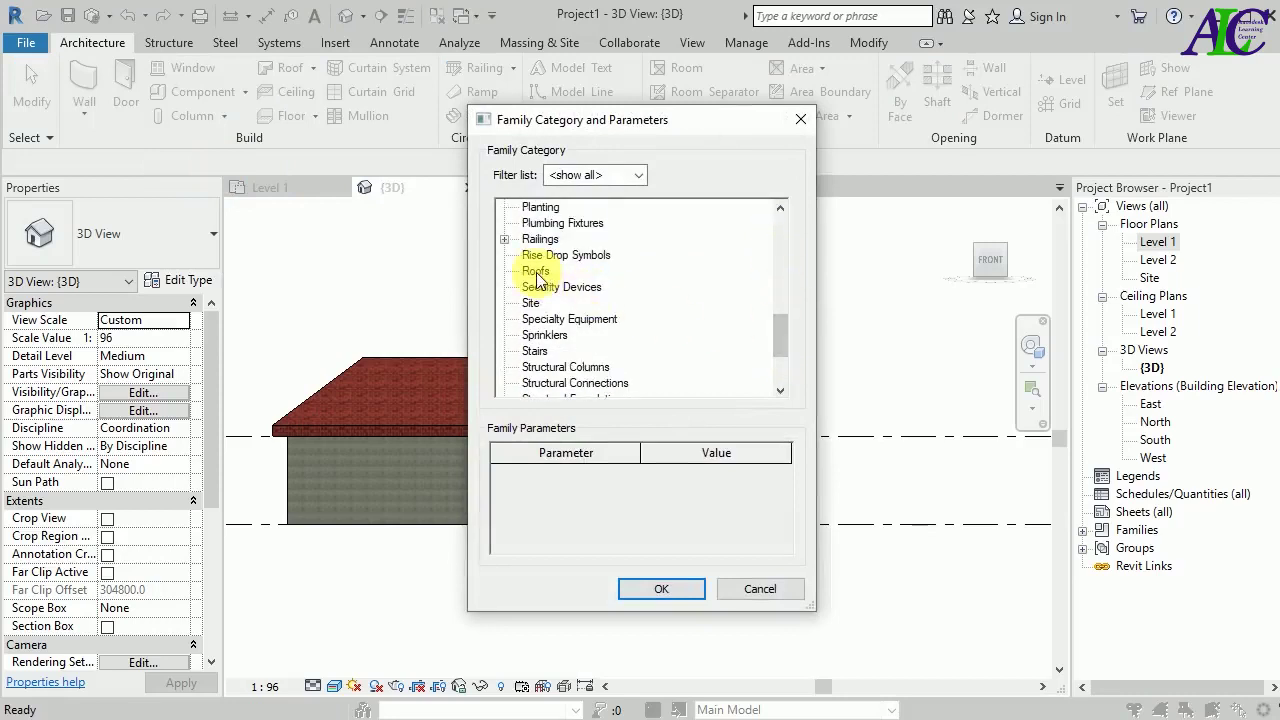
click(673, 589)
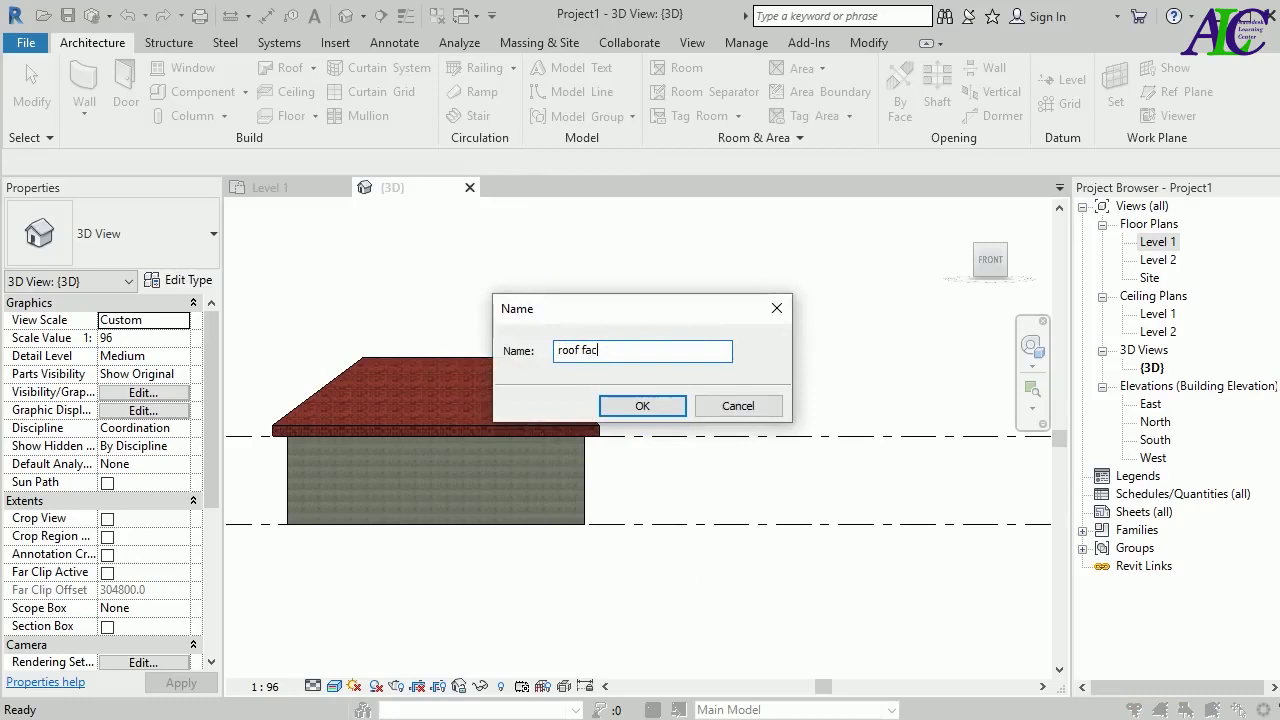
key(Return)
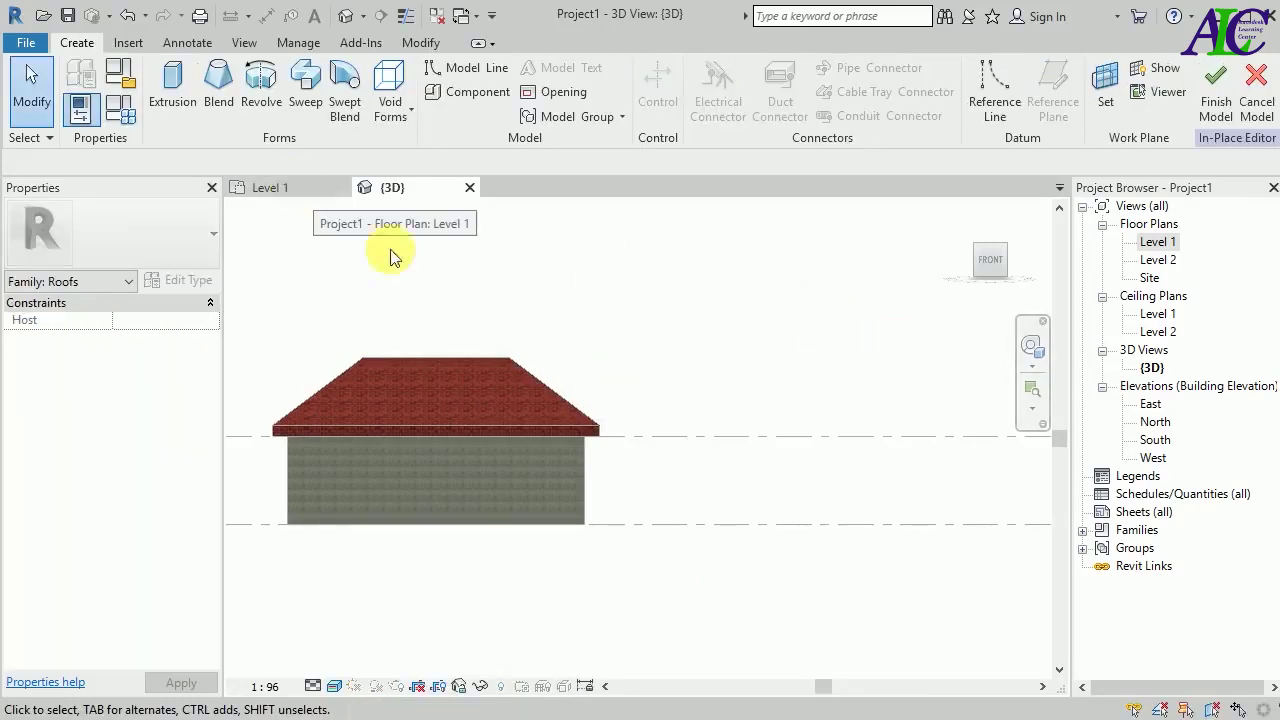
click(305, 102)
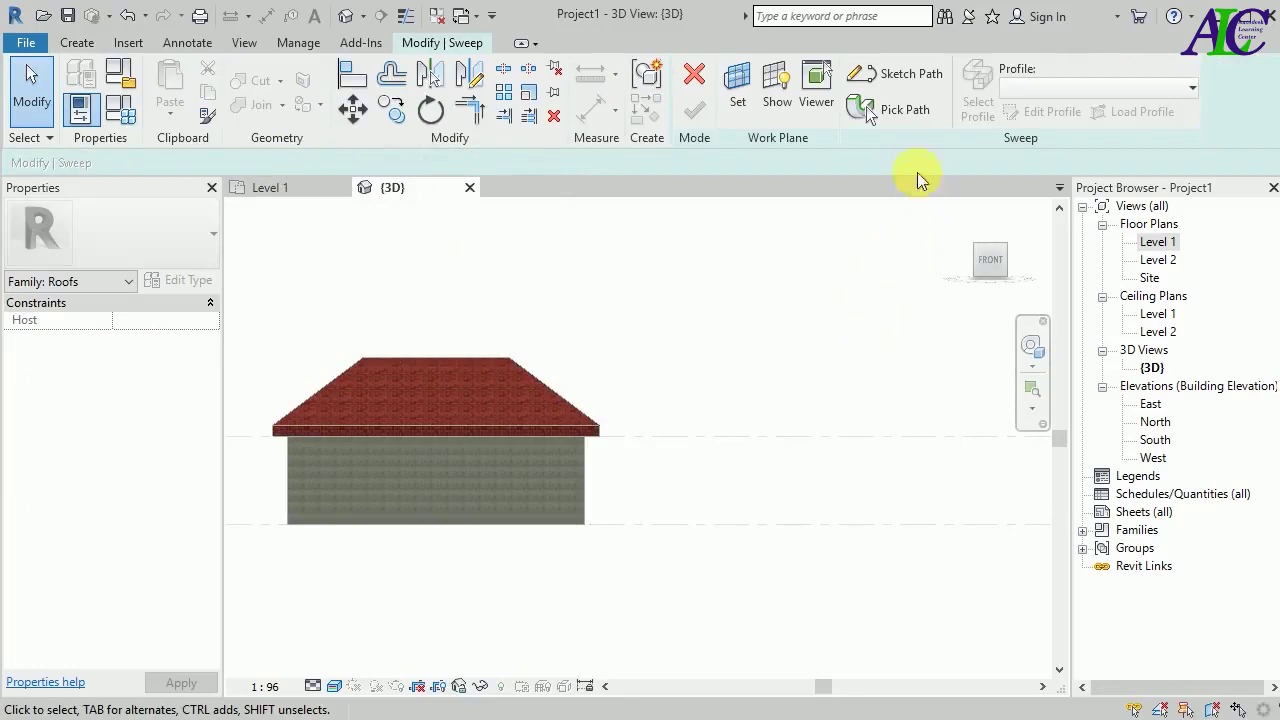
- Choose Pick Path and turn to an angled overview of the house
click(903, 118)
scroll(743, 383, down, 2)
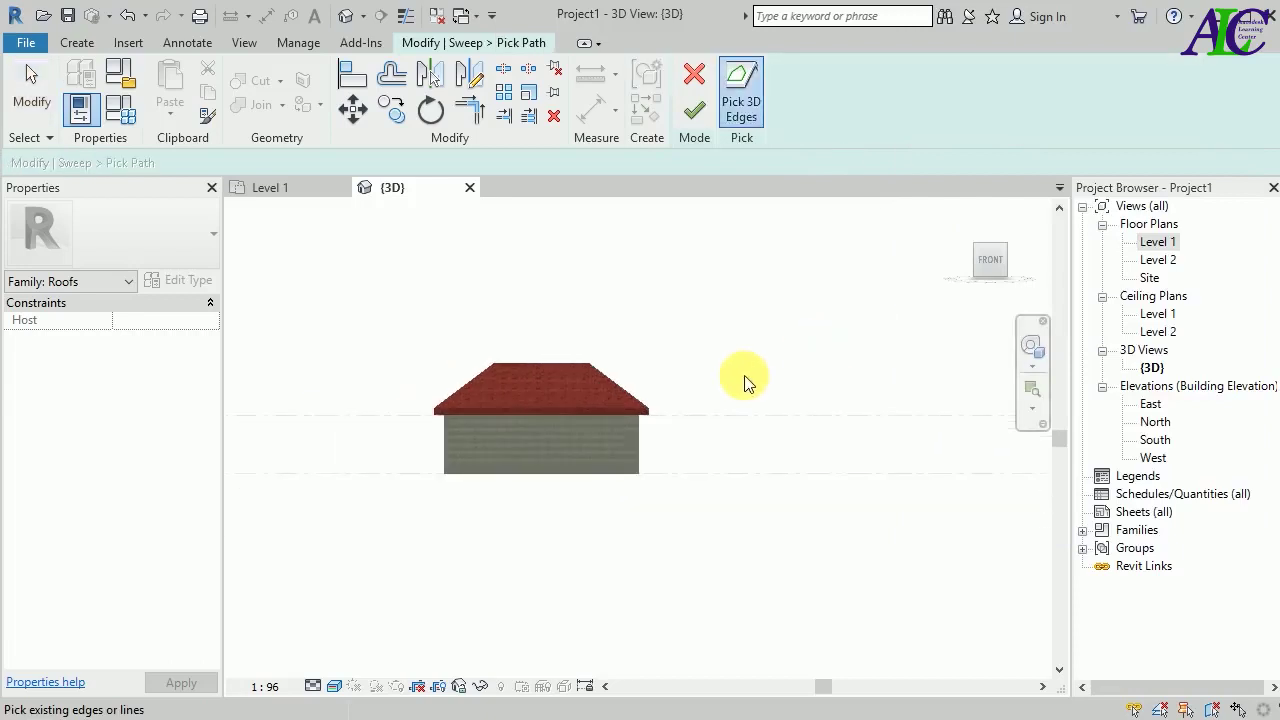
mouse_move(970, 245)
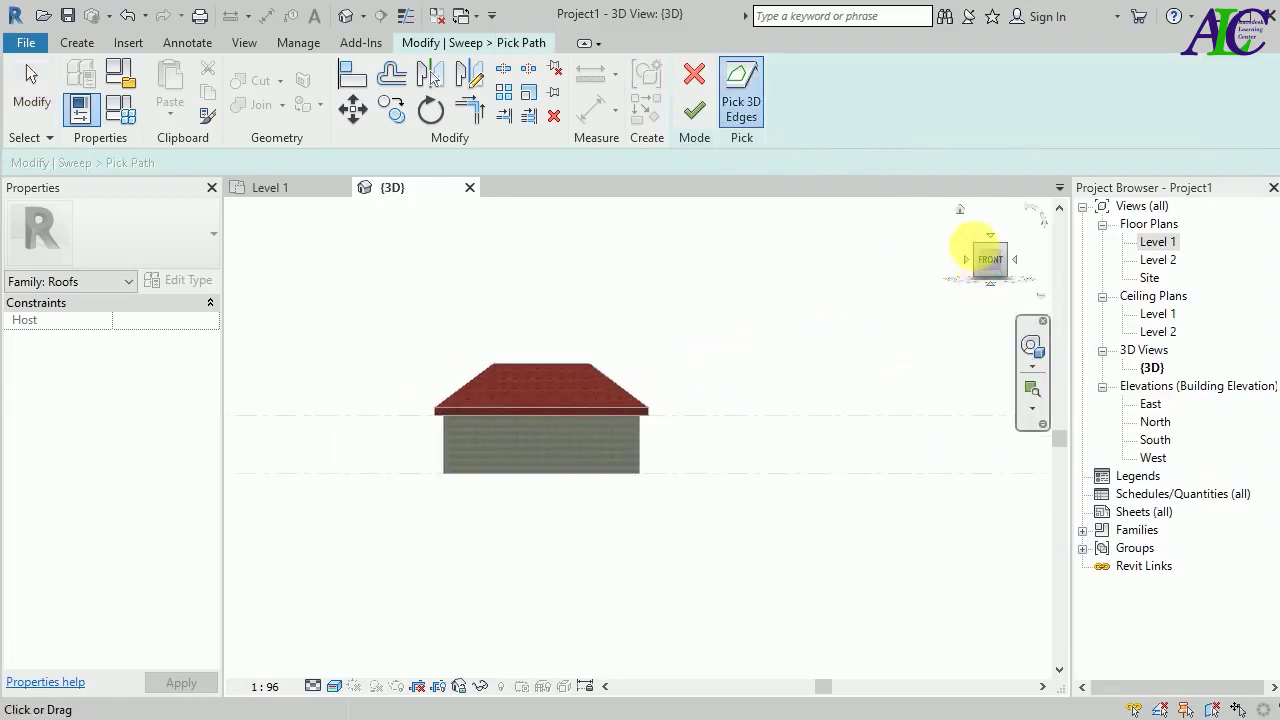
click(983, 257)
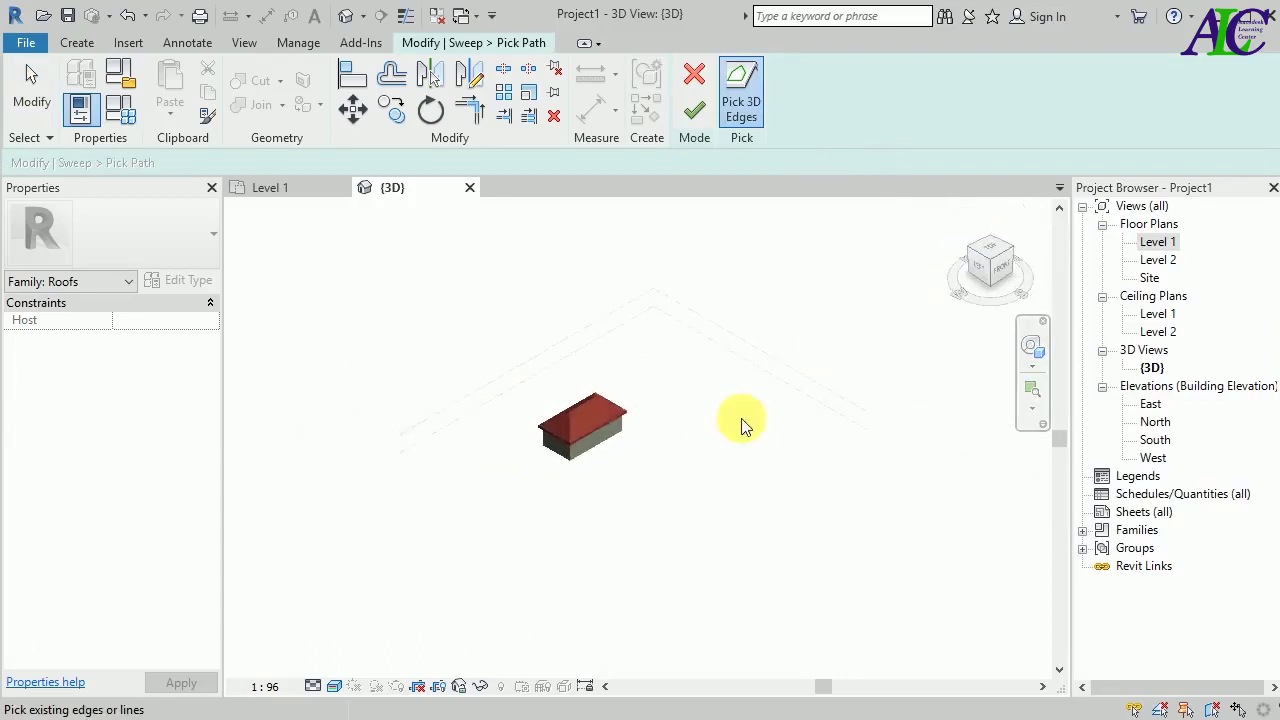
scroll(493, 458, up, 3)
scroll(599, 413, up, 5)
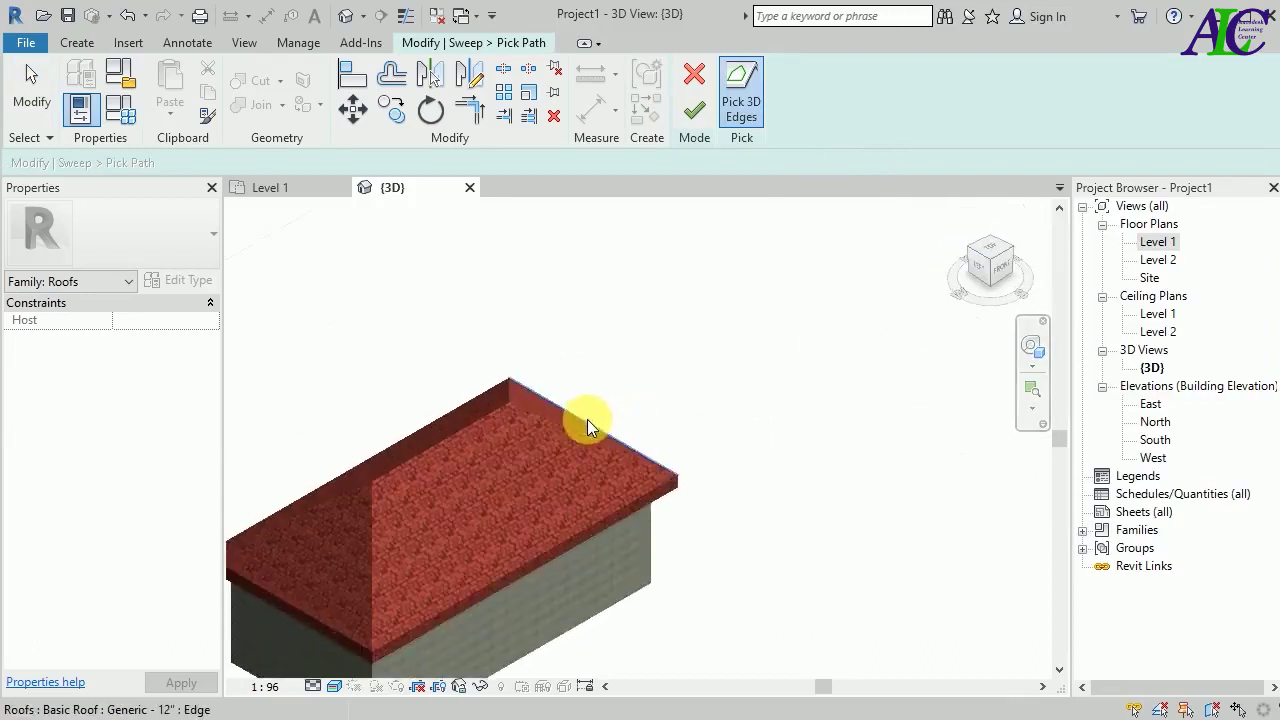
- Pick the front, left and right roof eave edges as the sweep path
click(633, 450)
scroll(700, 416, down, 3)
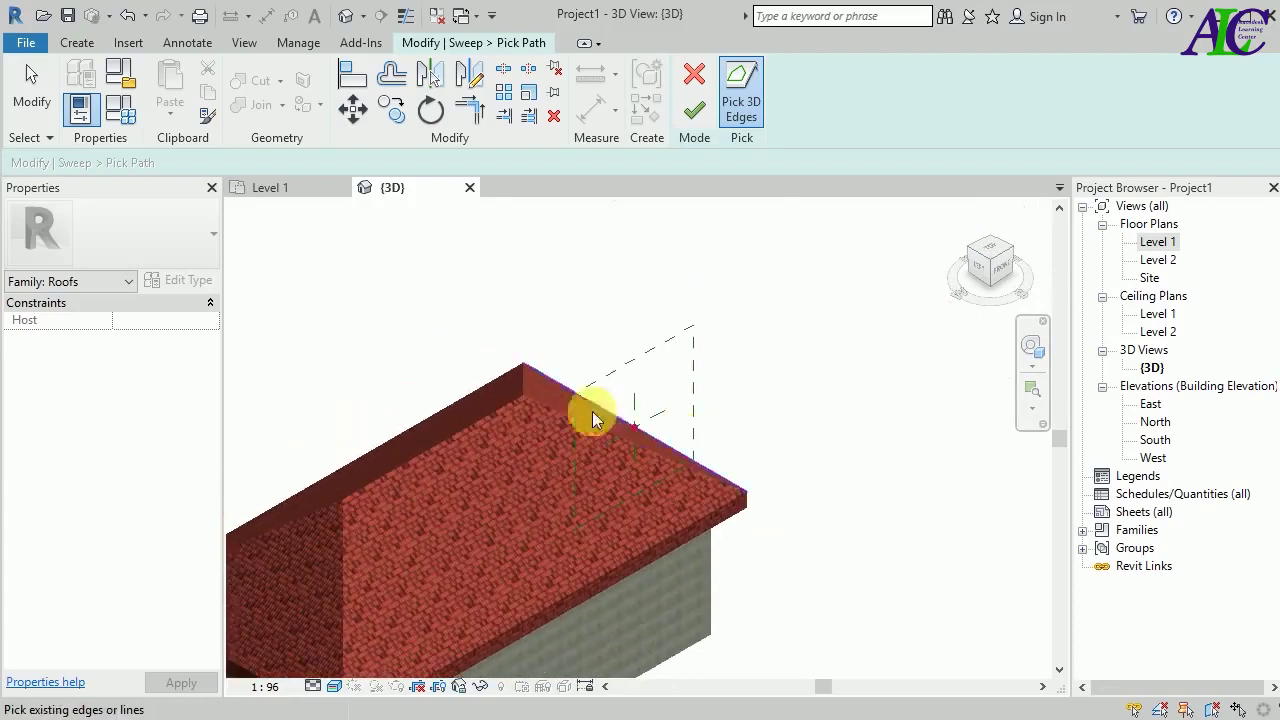
scroll(408, 426, down, 3)
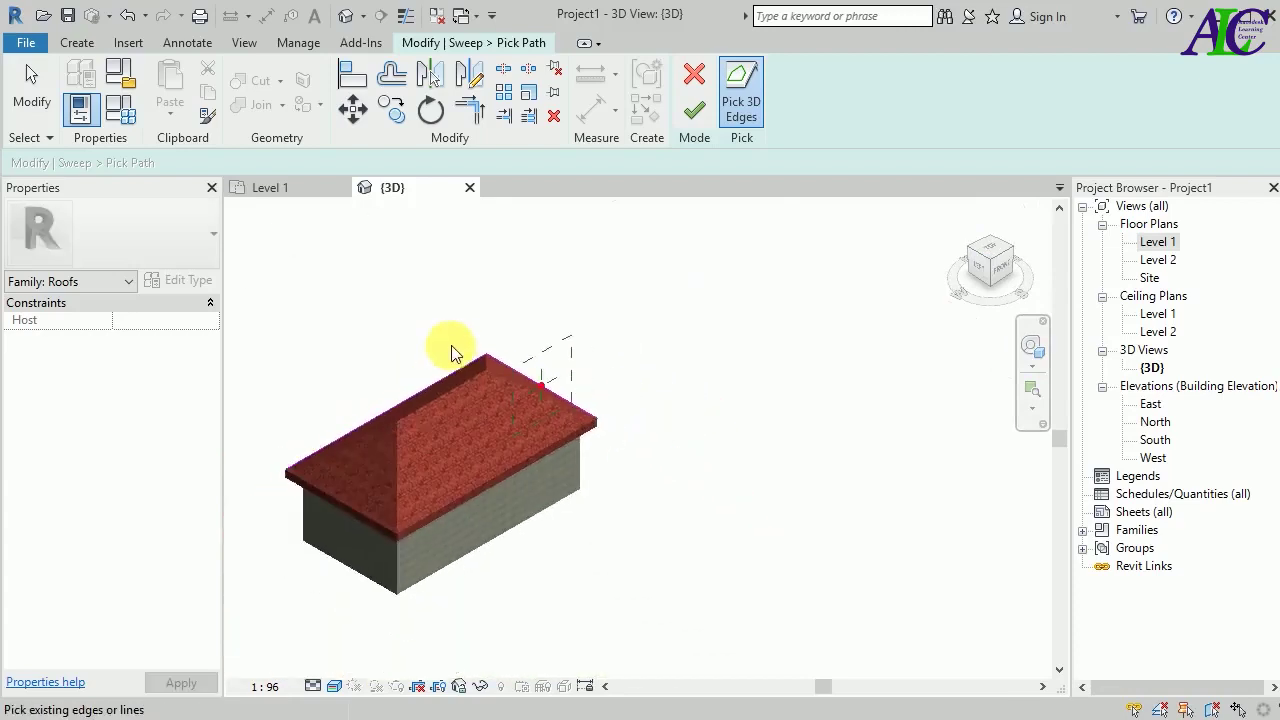
scroll(309, 509, up, 5)
scroll(309, 509, up, 4)
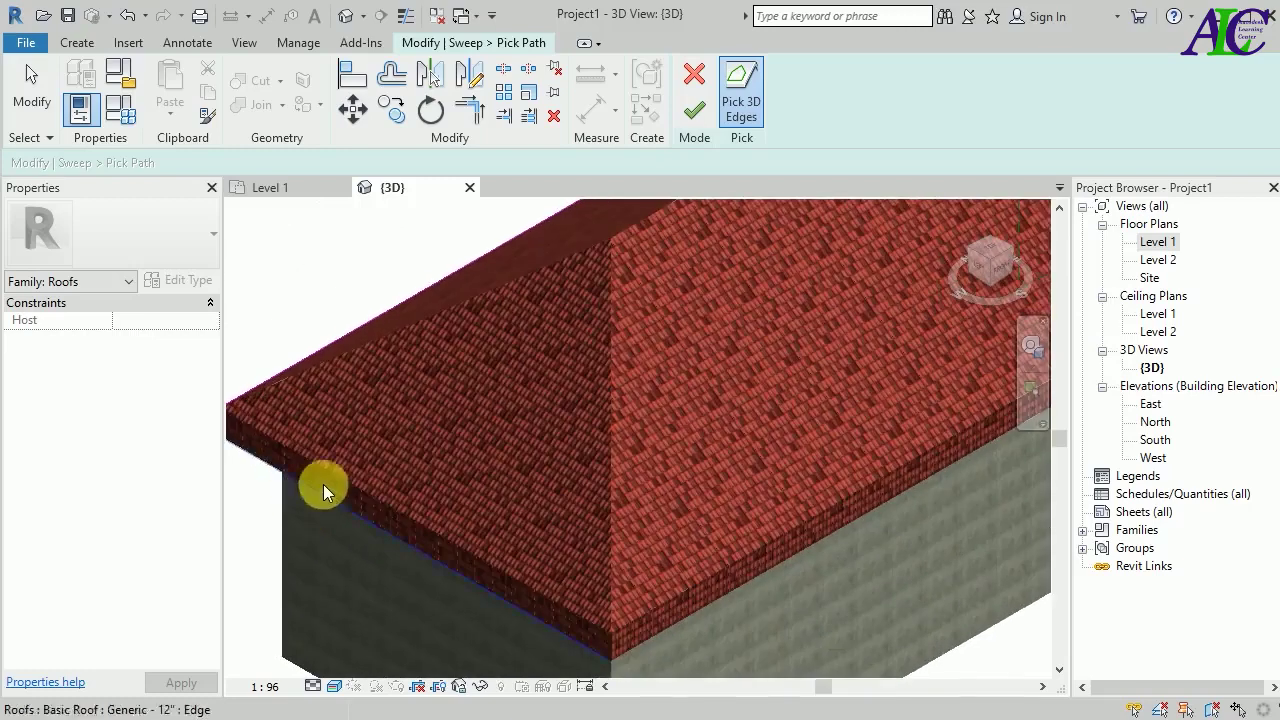
click(335, 471)
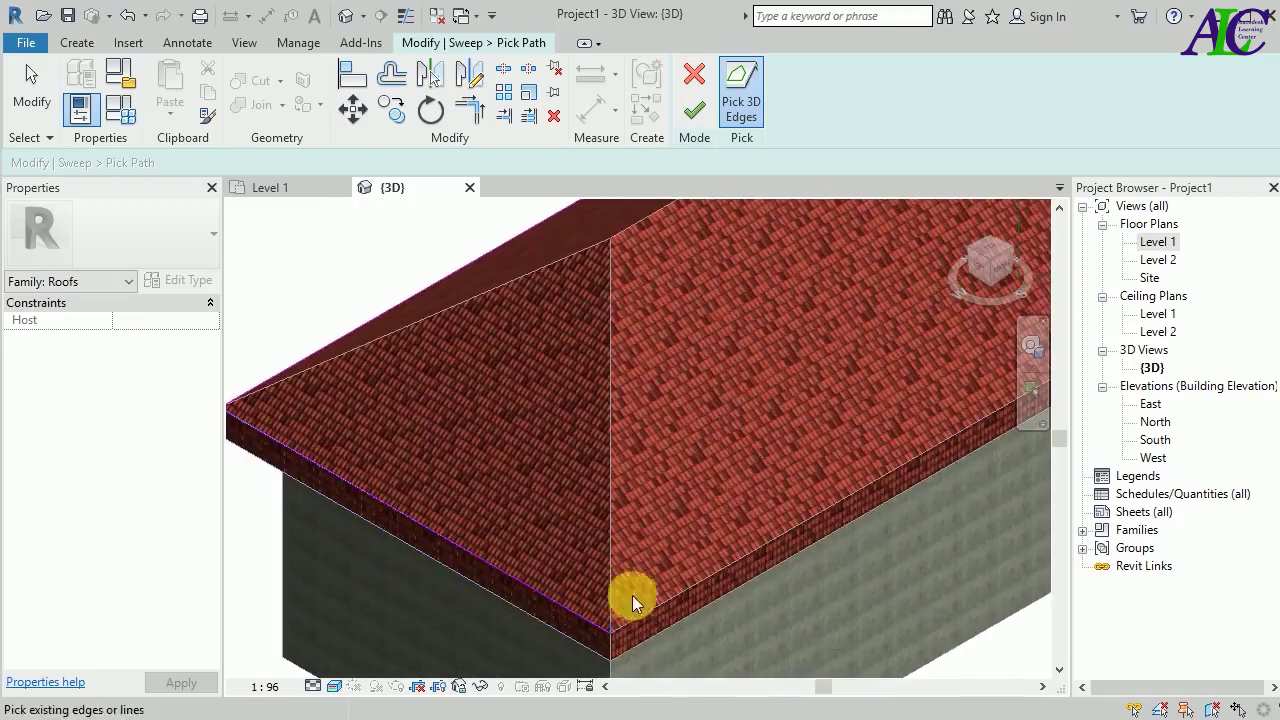
click(681, 594)
scroll(403, 535, down, 3)
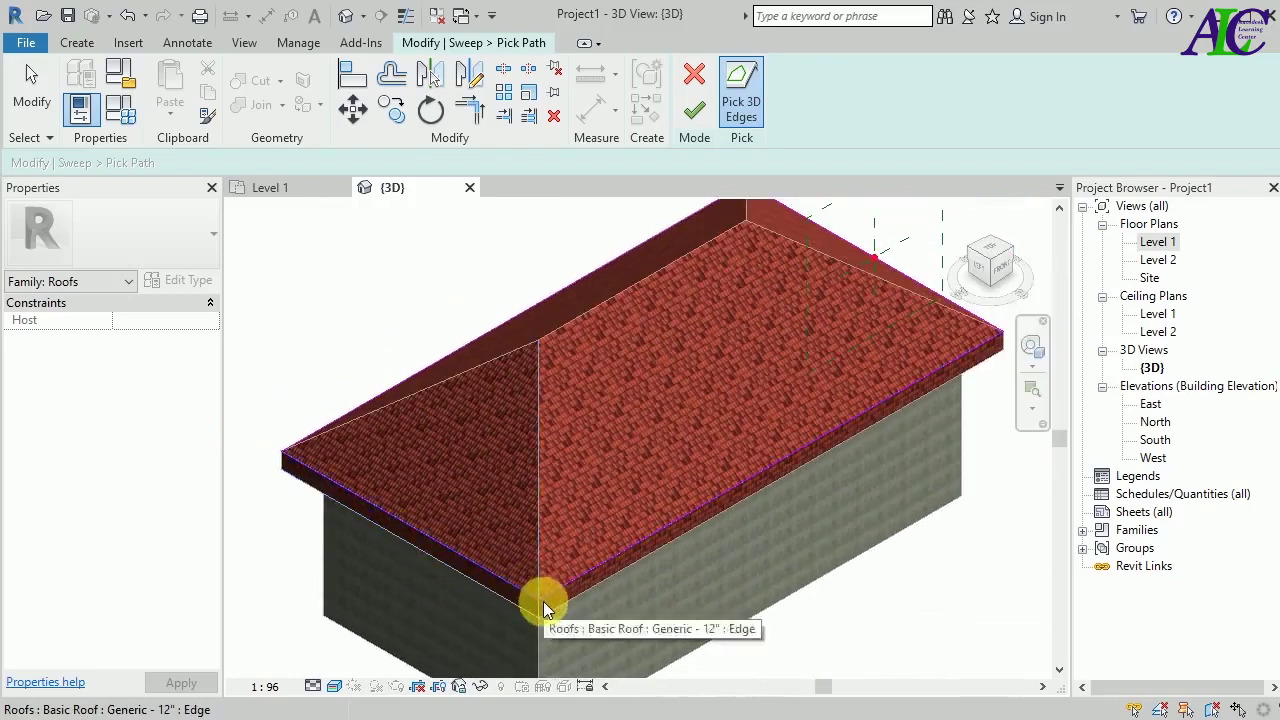
scroll(546, 593, up, 3)
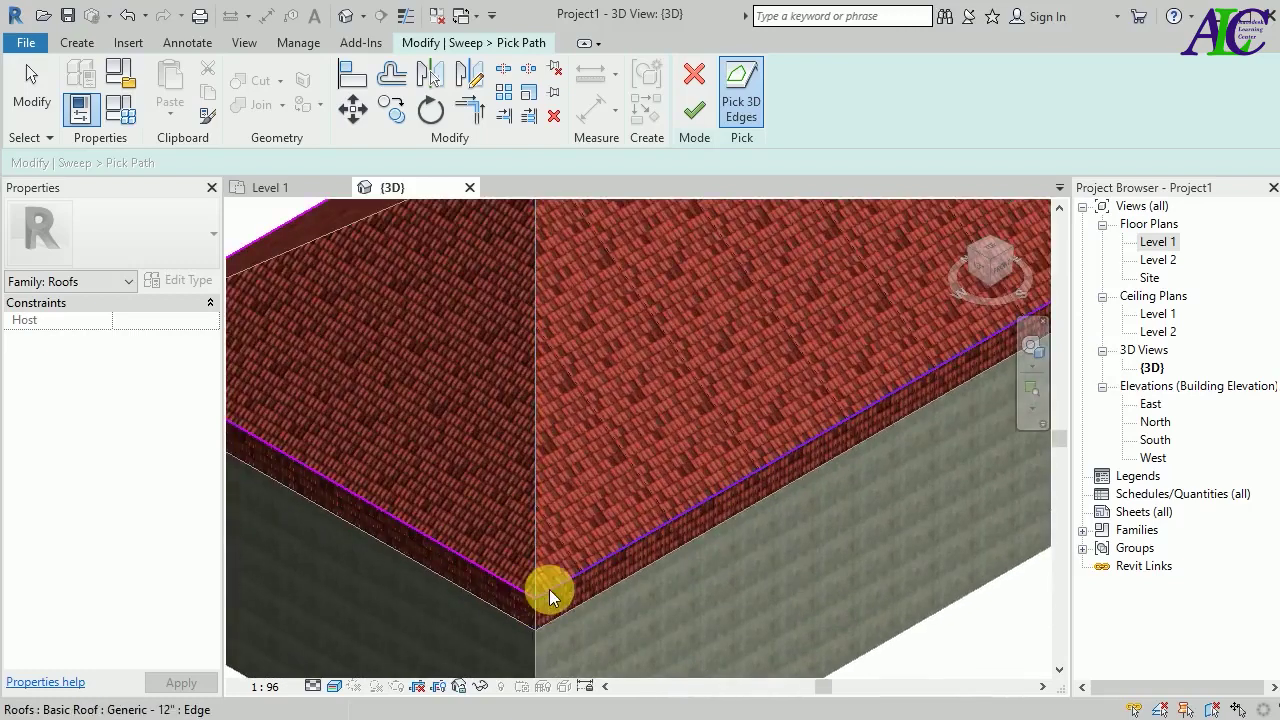
scroll(610, 614, down, 3)
scroll(366, 470, up, 4)
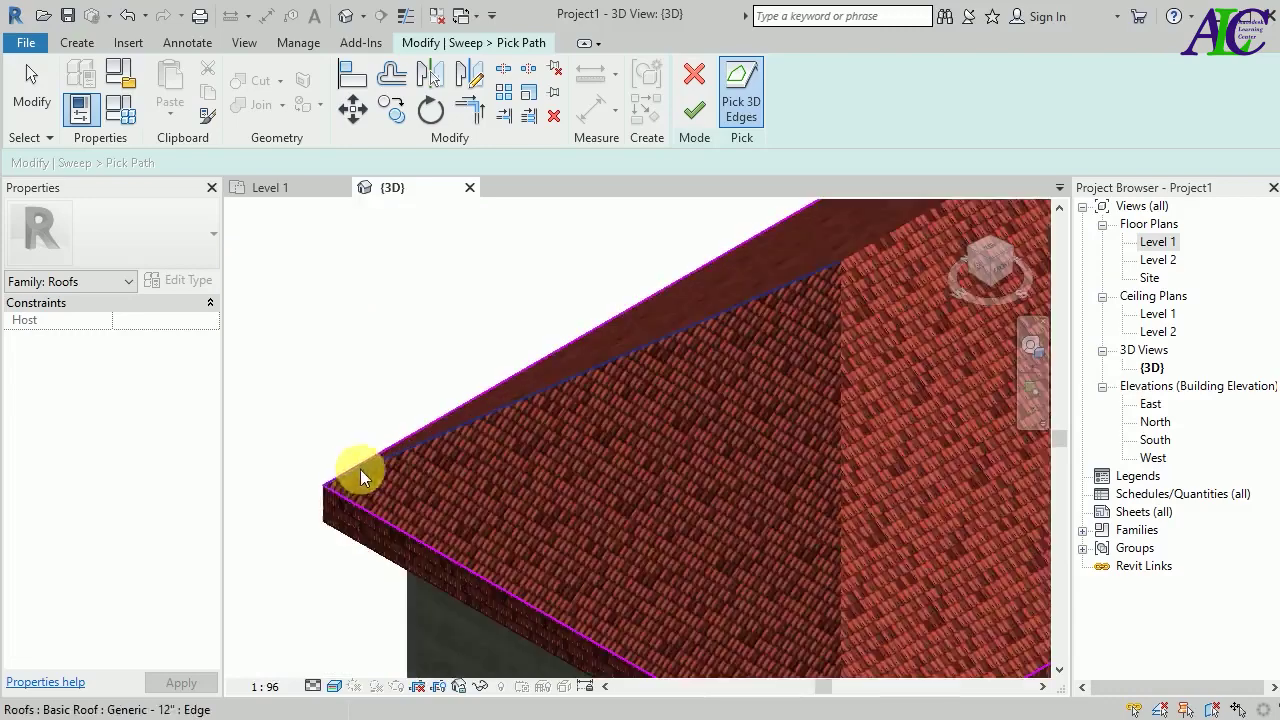
scroll(335, 490, down, 5)
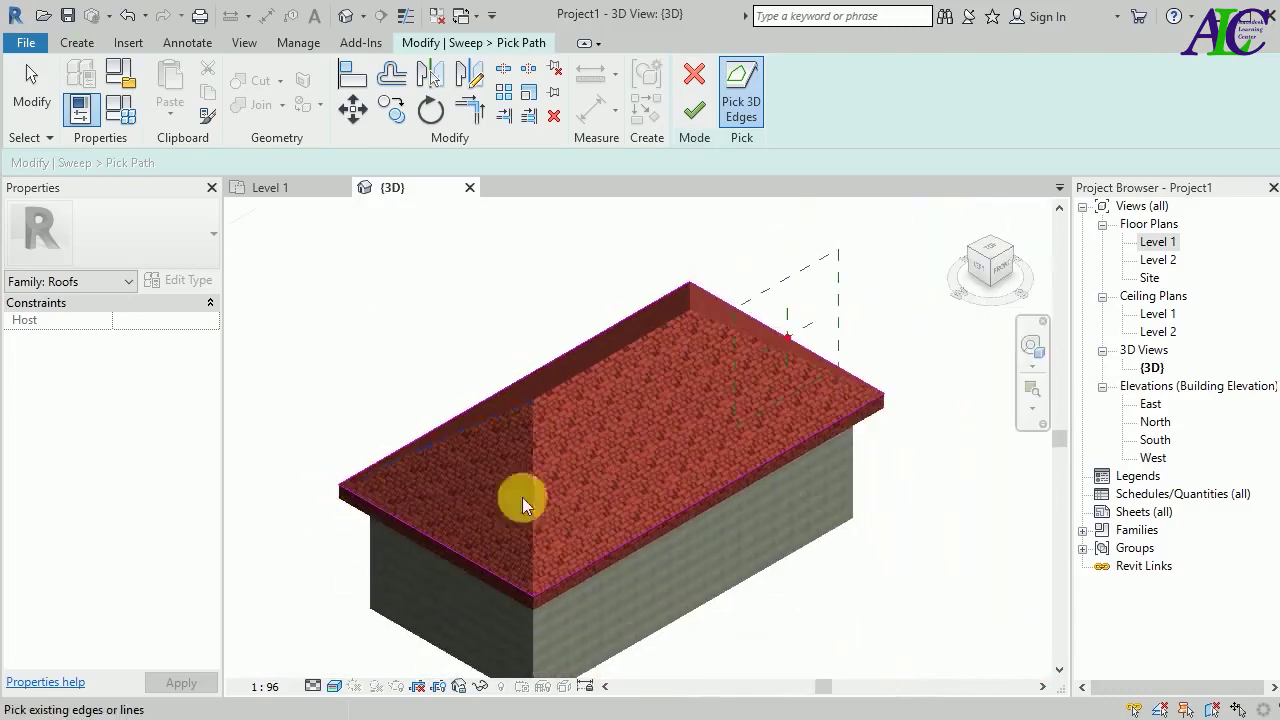
scroll(880, 392, up, 5)
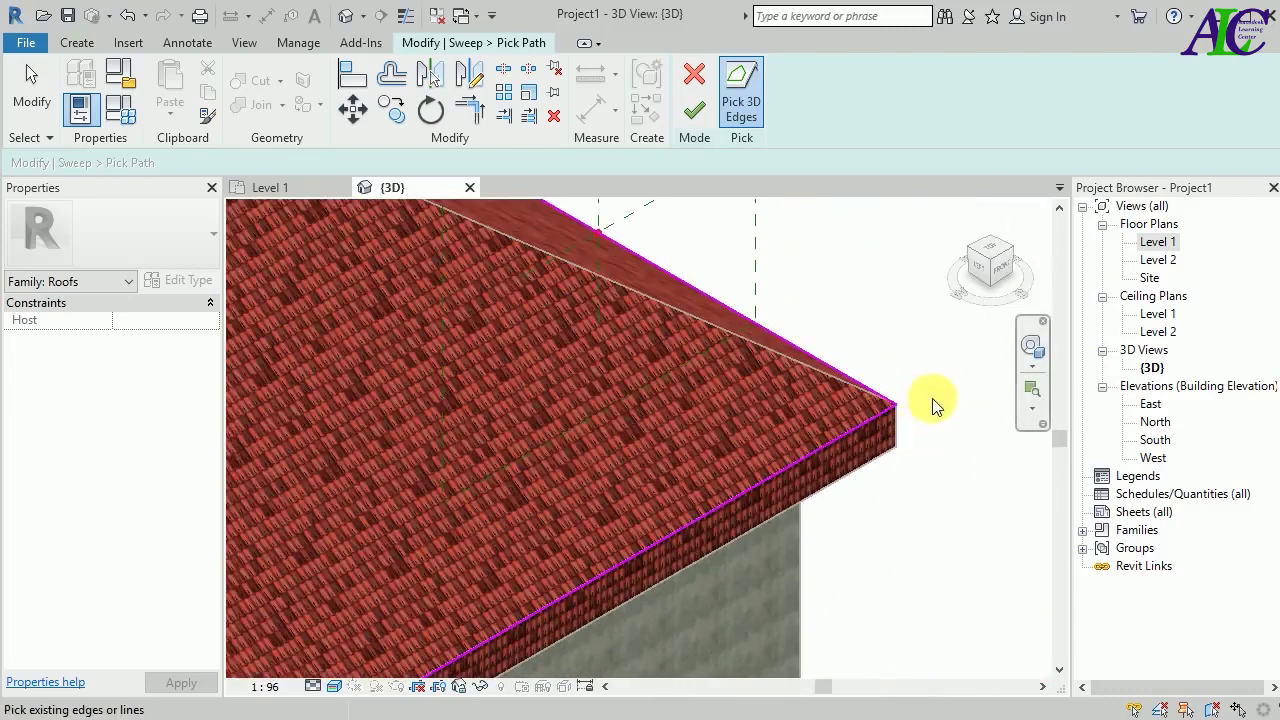
- Return to the front view and accept the picked sweep path
click(1008, 283)
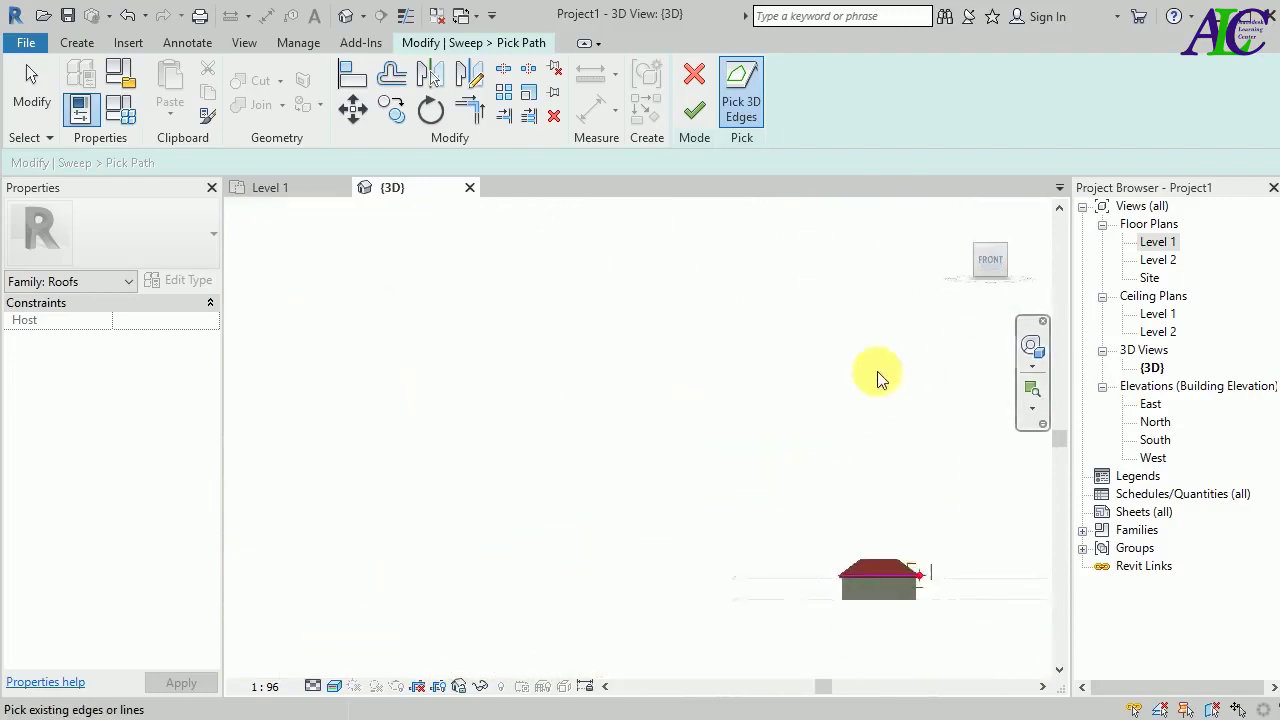
scroll(614, 425, up, 8)
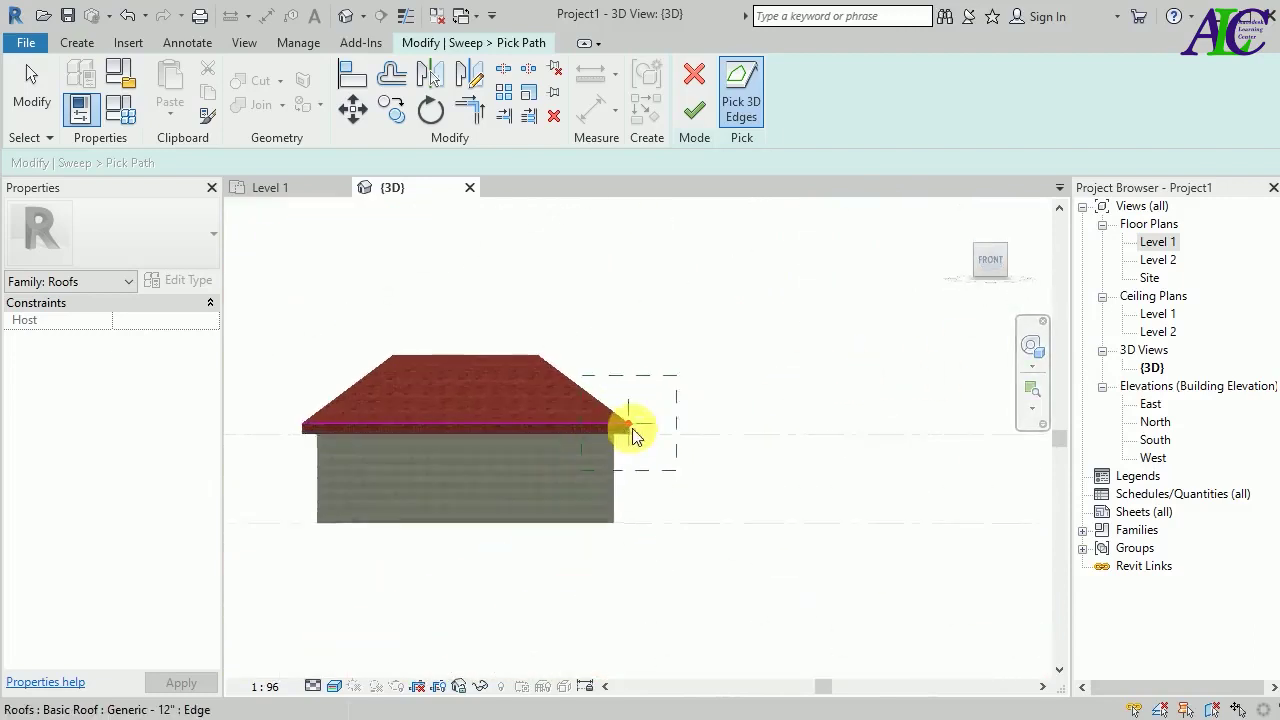
scroll(612, 400, up, 3)
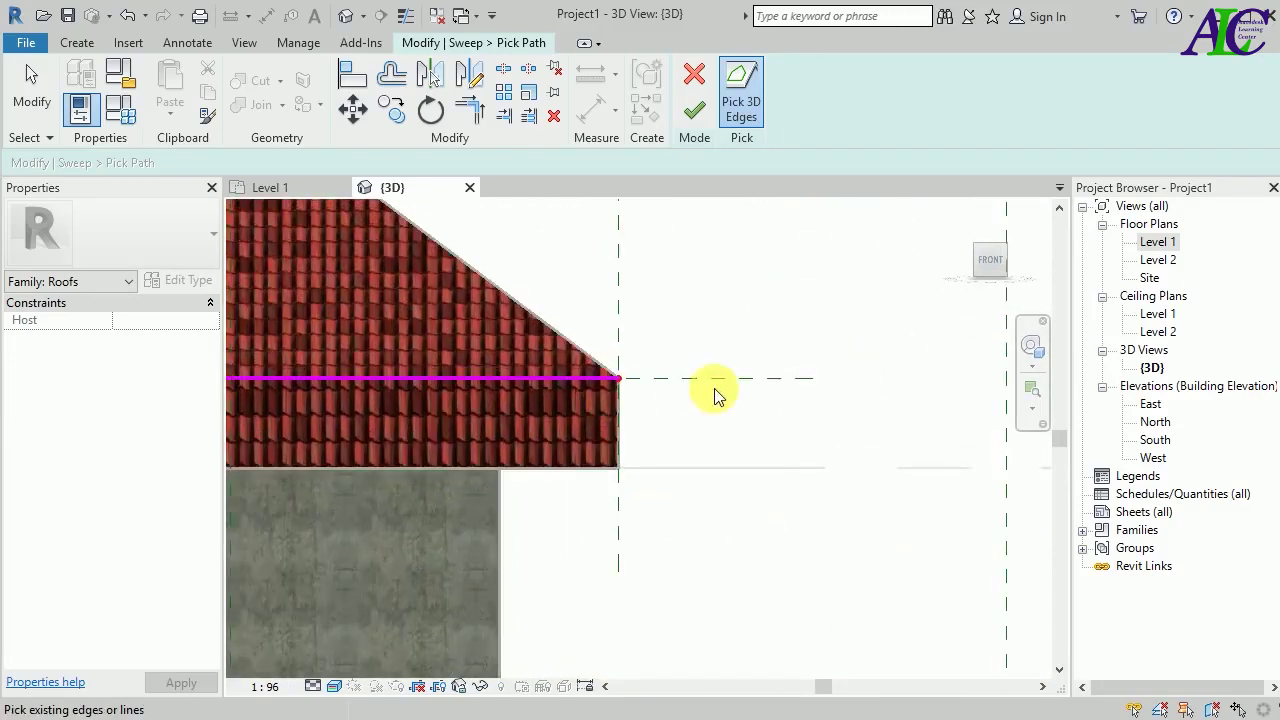
click(696, 110)
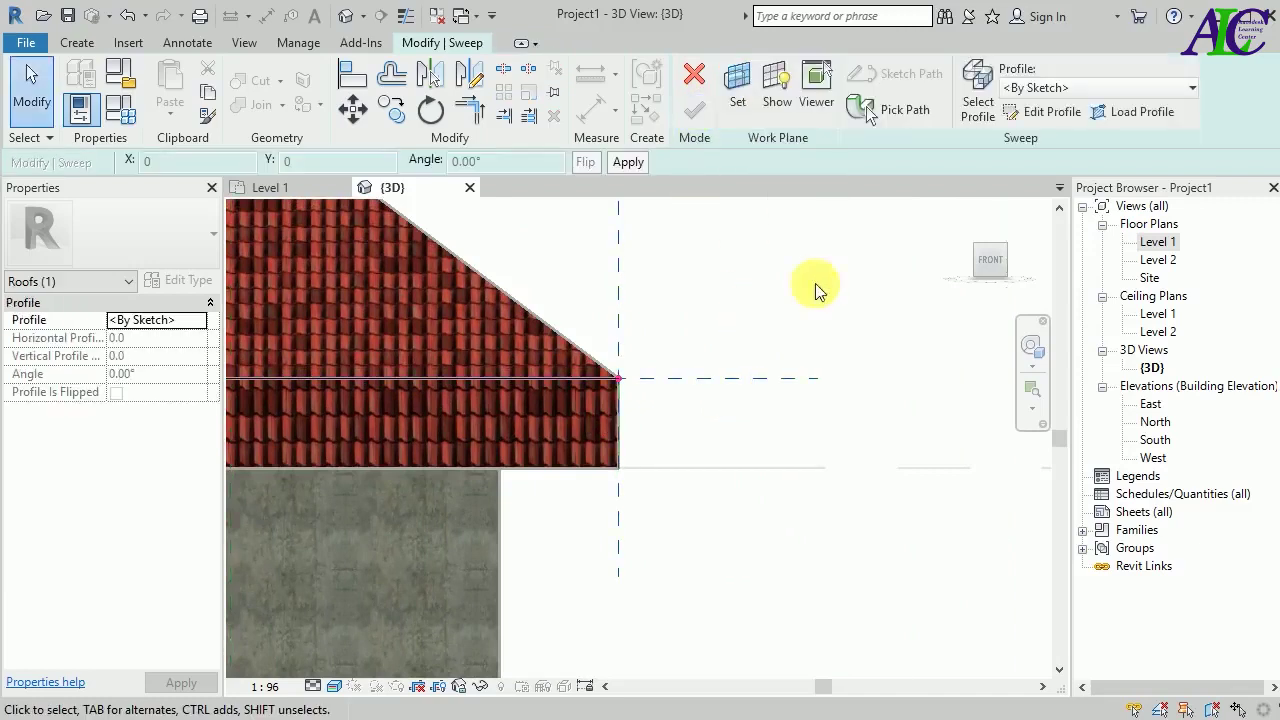
click(1045, 112)
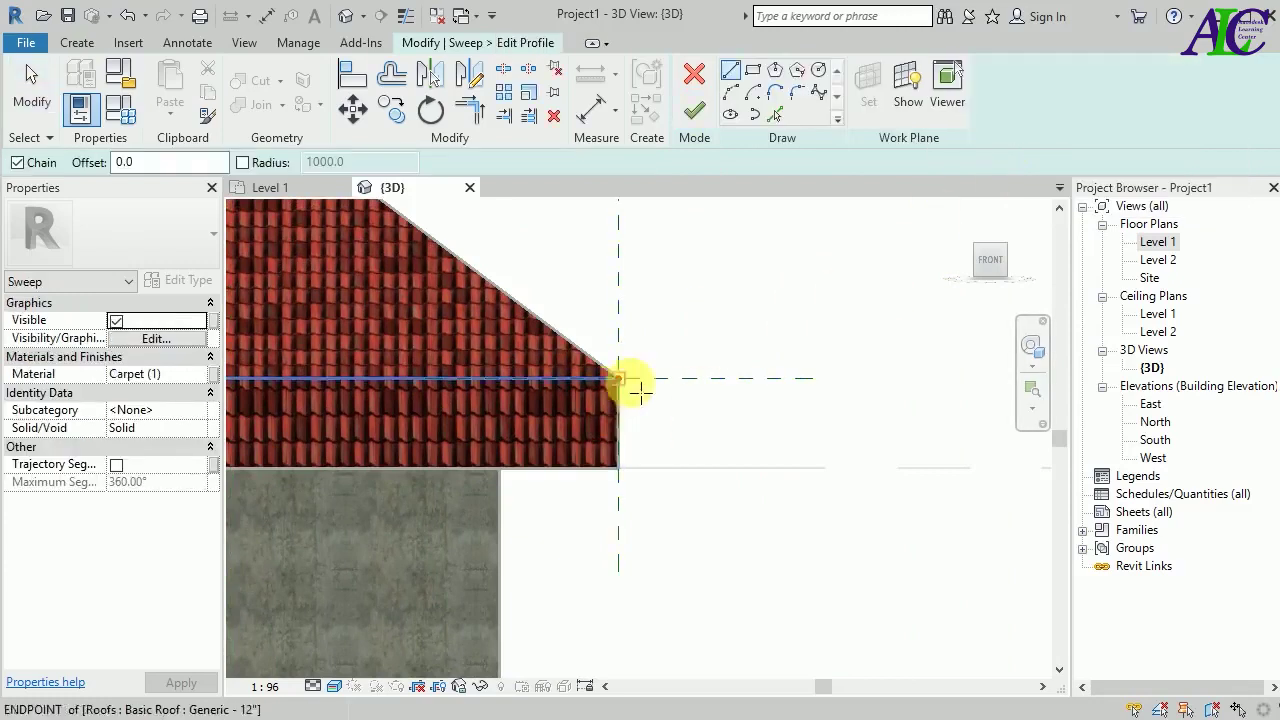
scroll(666, 418, up, 2)
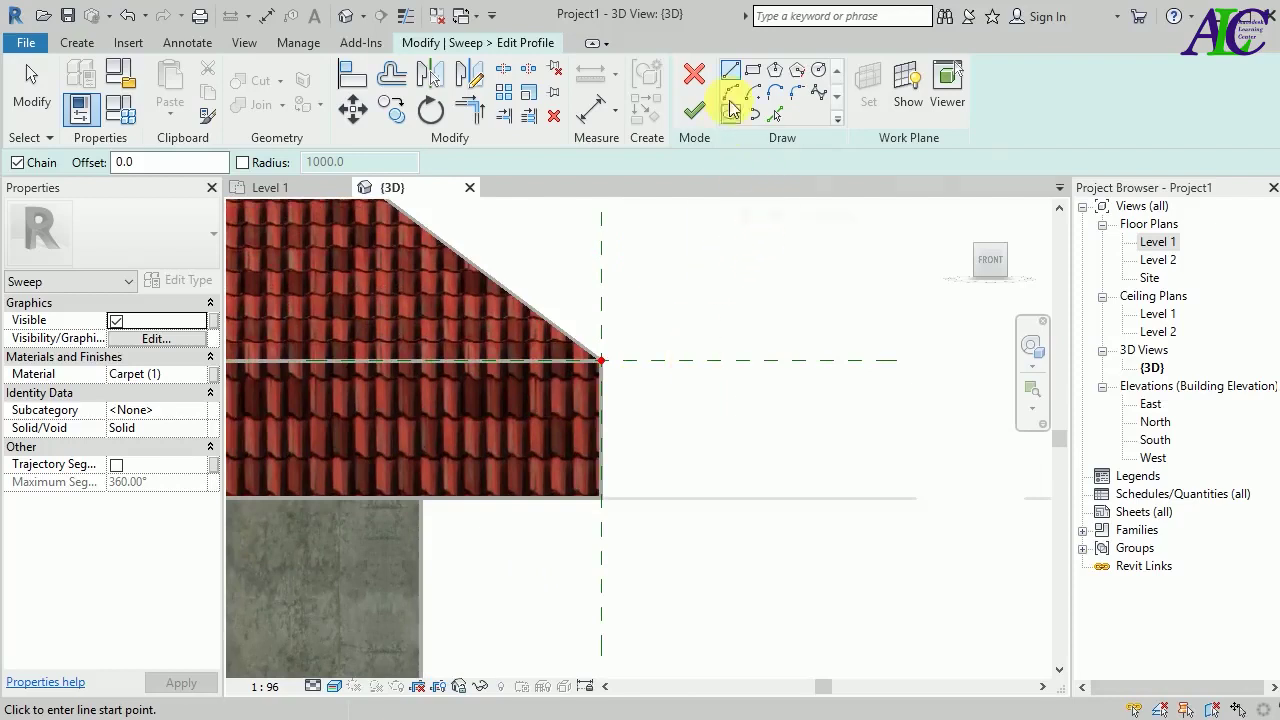
key(Escape)
key(Escape)
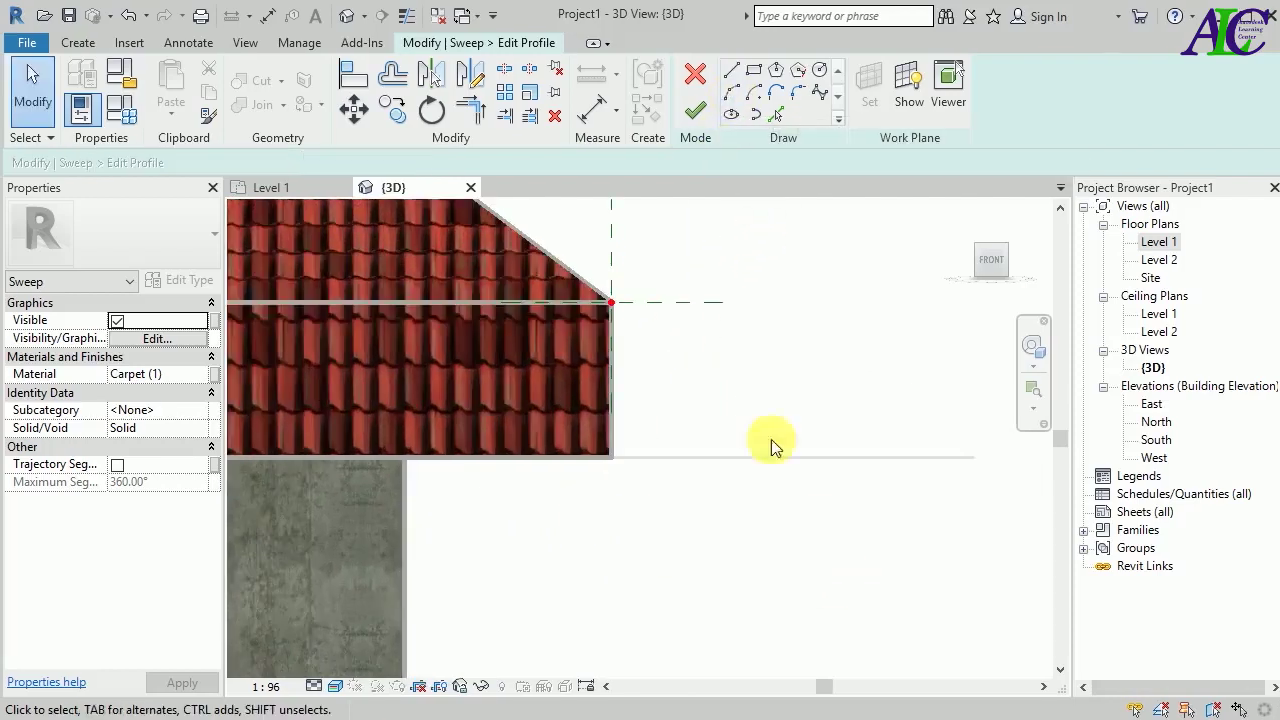
- Draw the stepped top chain of the fascia profile out from the roof eave corner
click(731, 70)
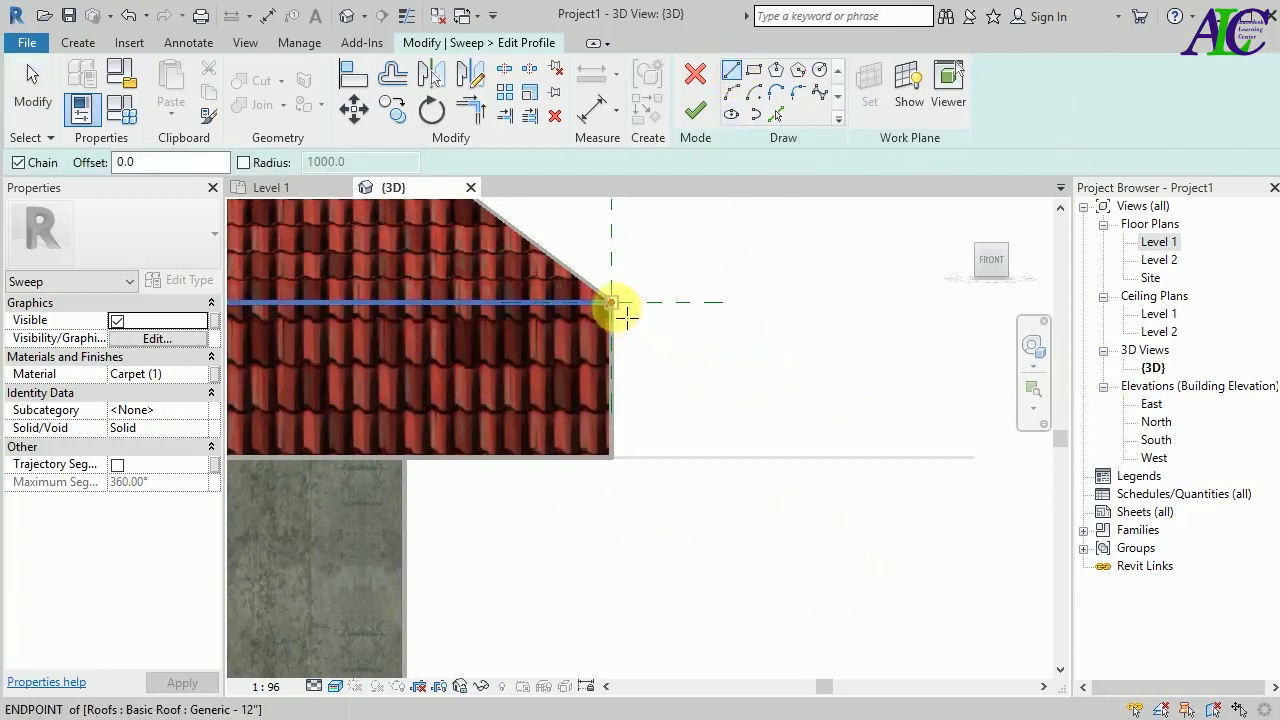
click(619, 305)
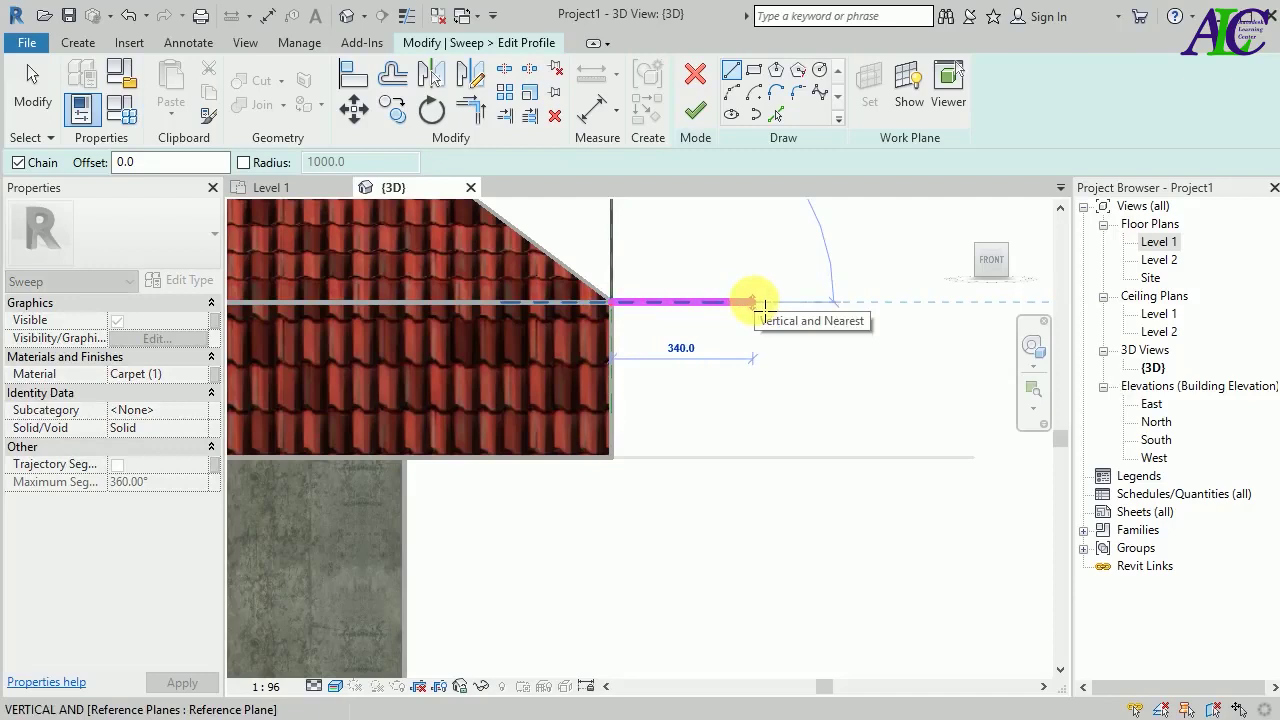
click(757, 303)
click(754, 336)
click(734, 337)
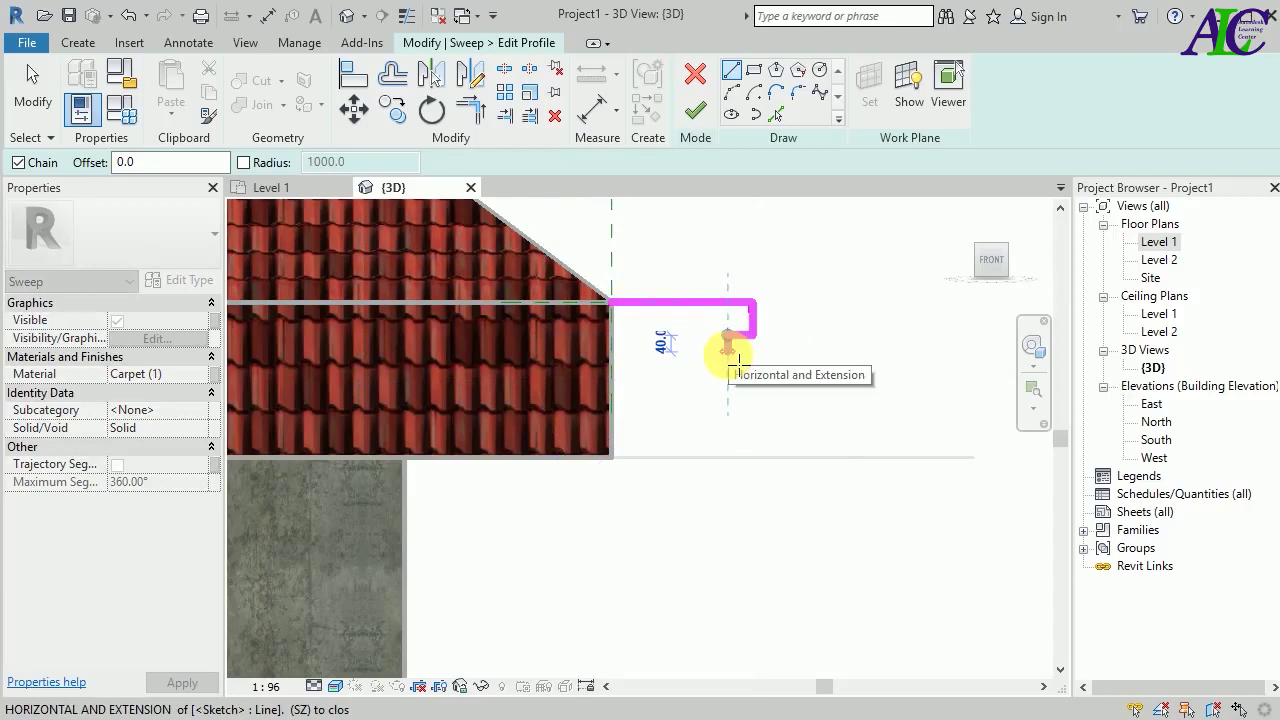
click(728, 362)
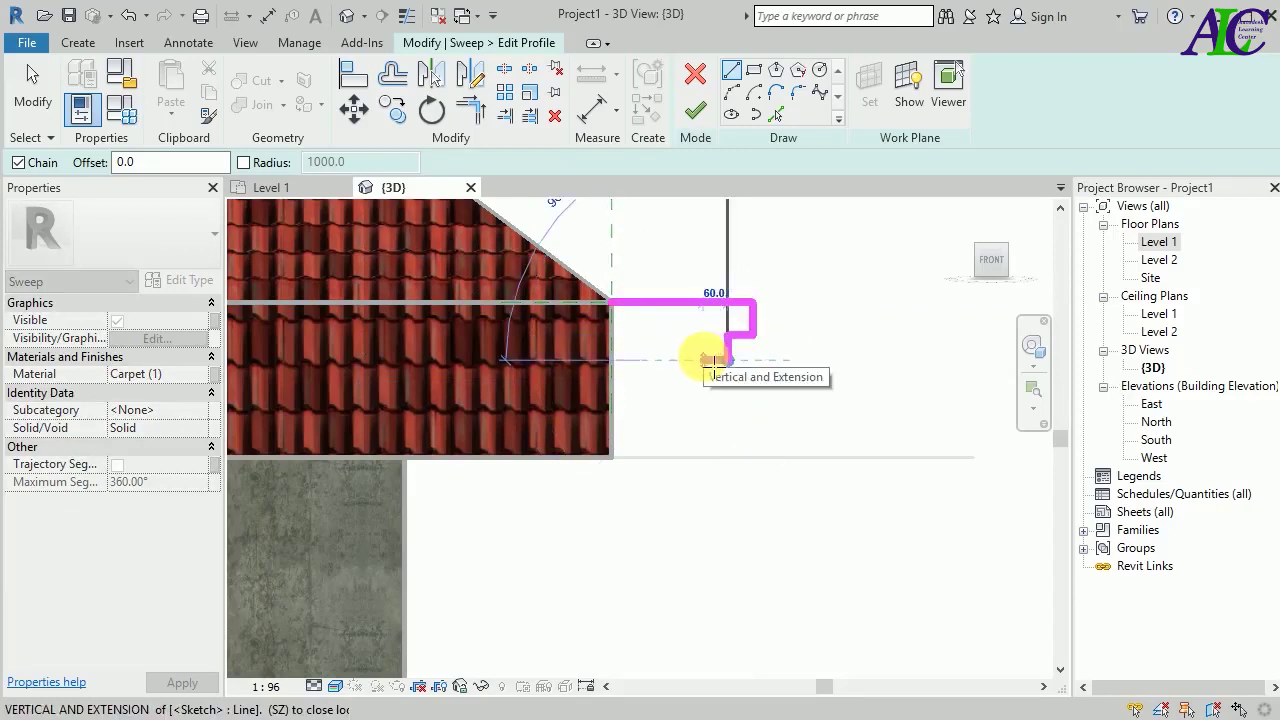
click(706, 362)
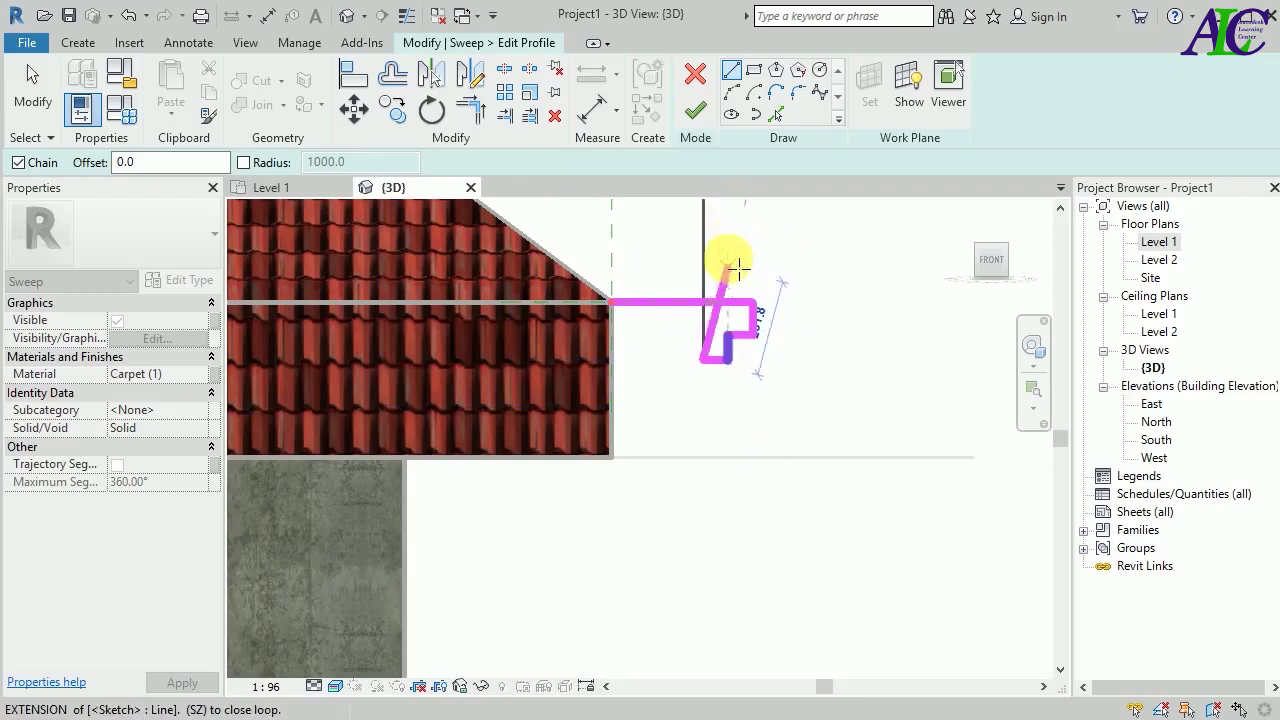
key(Escape)
key(Escape)
- Draw the profile's inner edge down to Level 2 with its short bottom steps
click(731, 70)
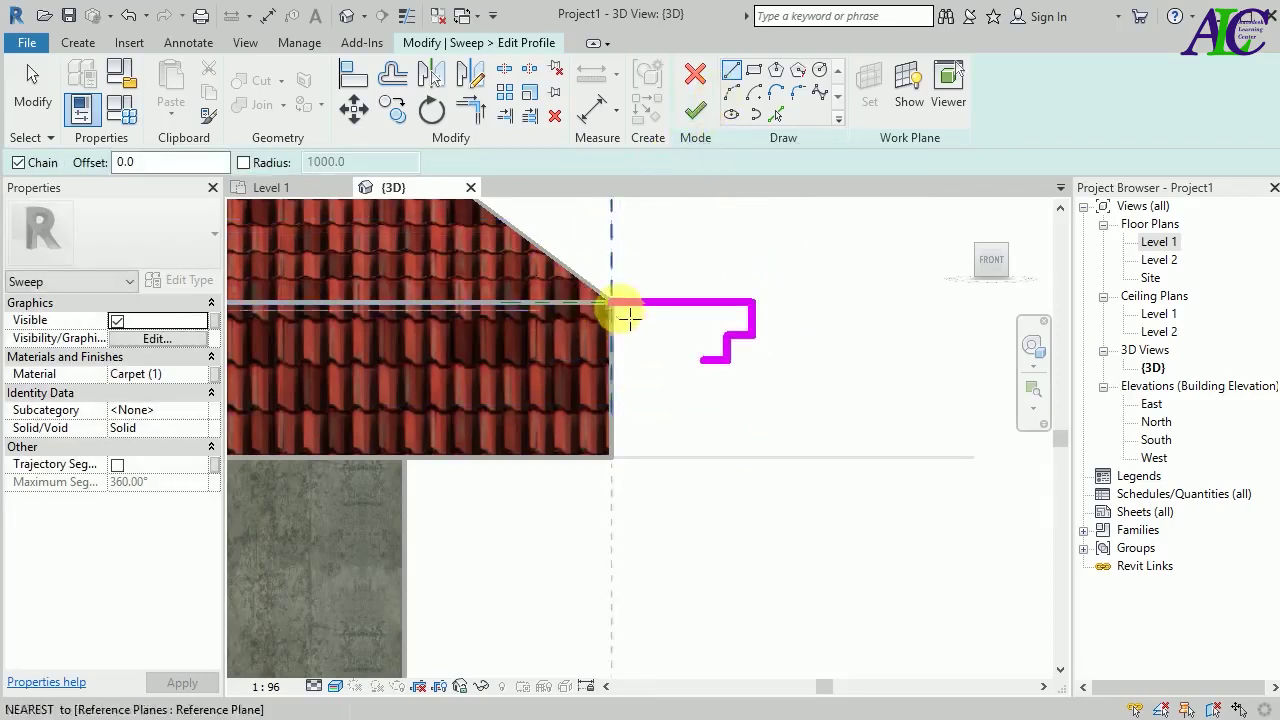
click(614, 303)
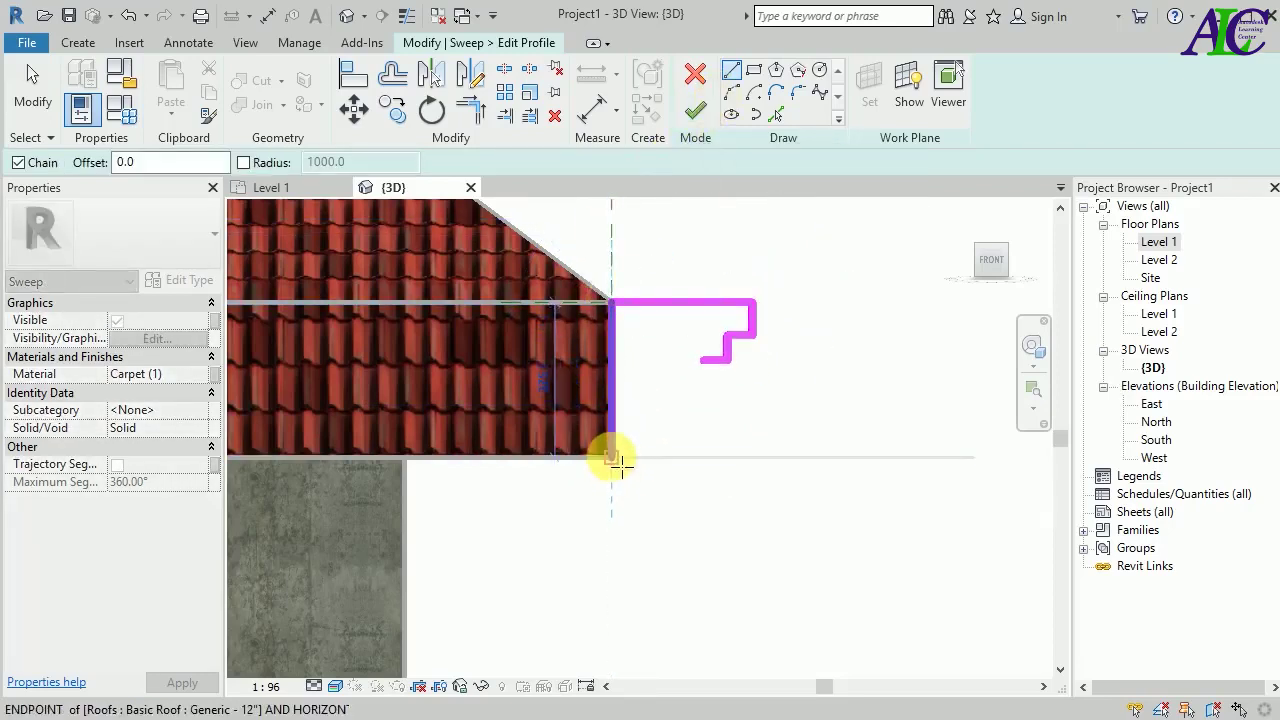
click(624, 461)
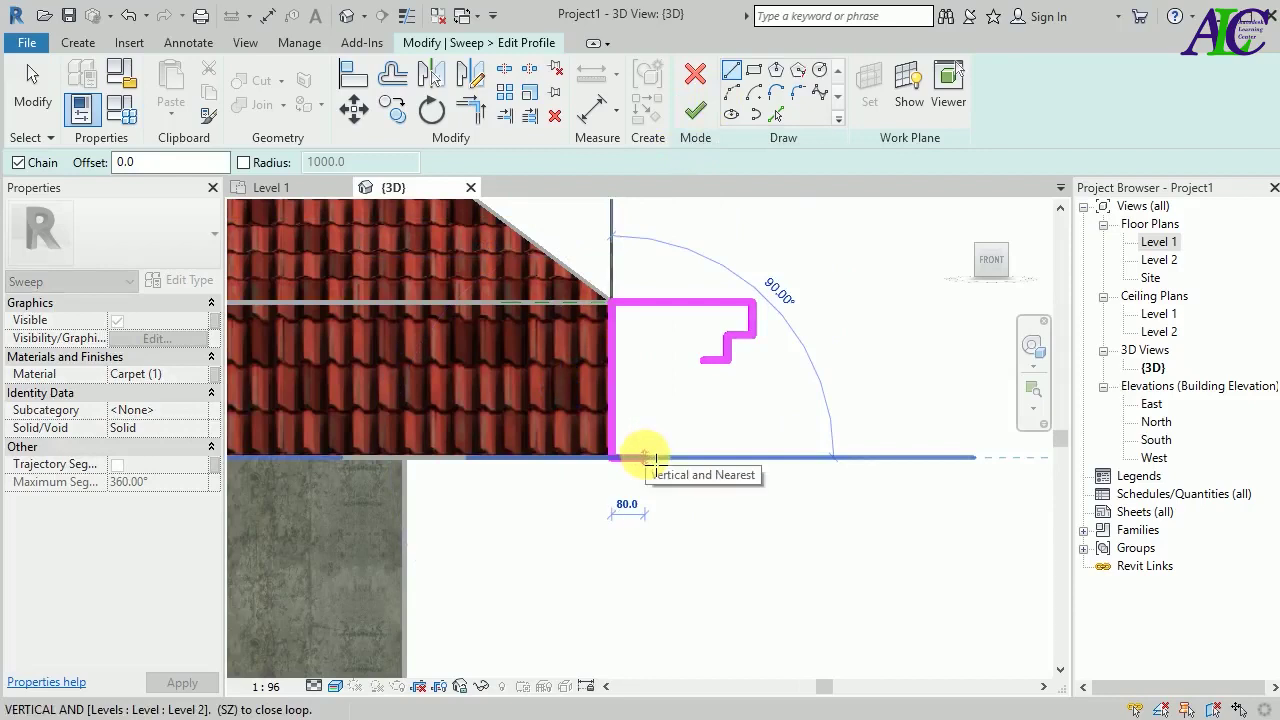
click(646, 458)
click(646, 426)
click(676, 430)
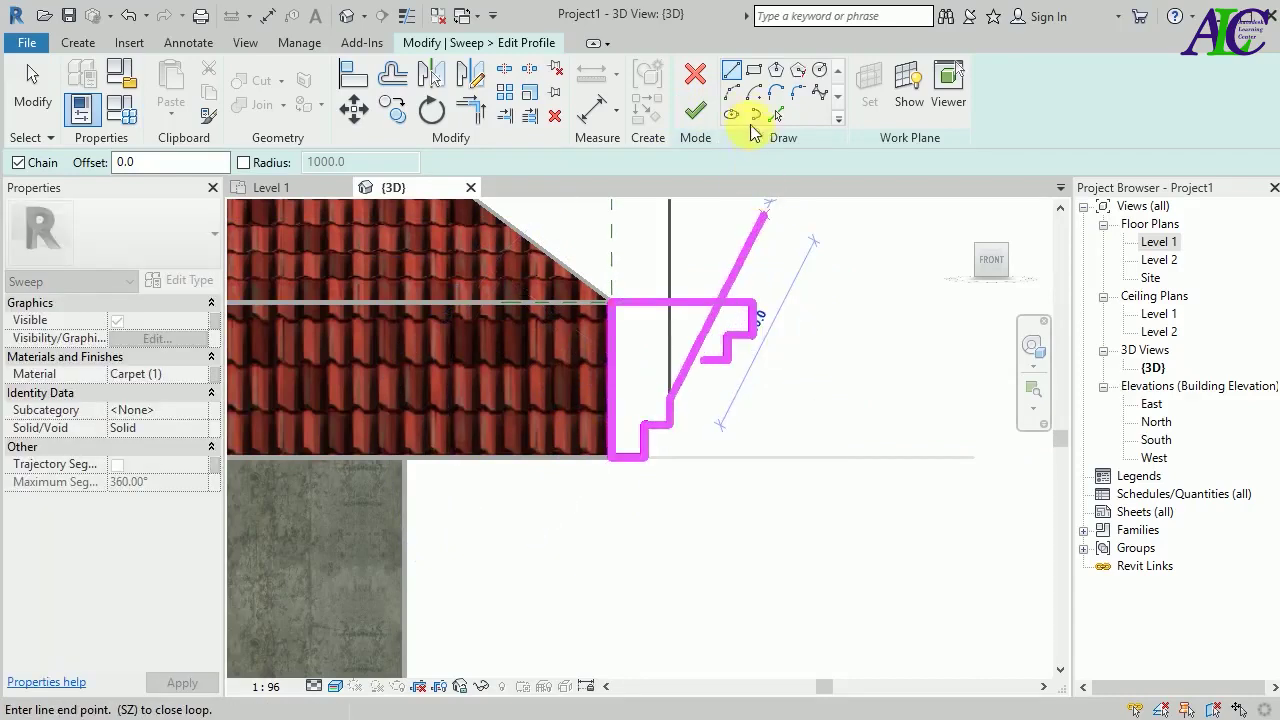
- Join the two open profile chains with a start-end-radius arc to close the outline
click(737, 95)
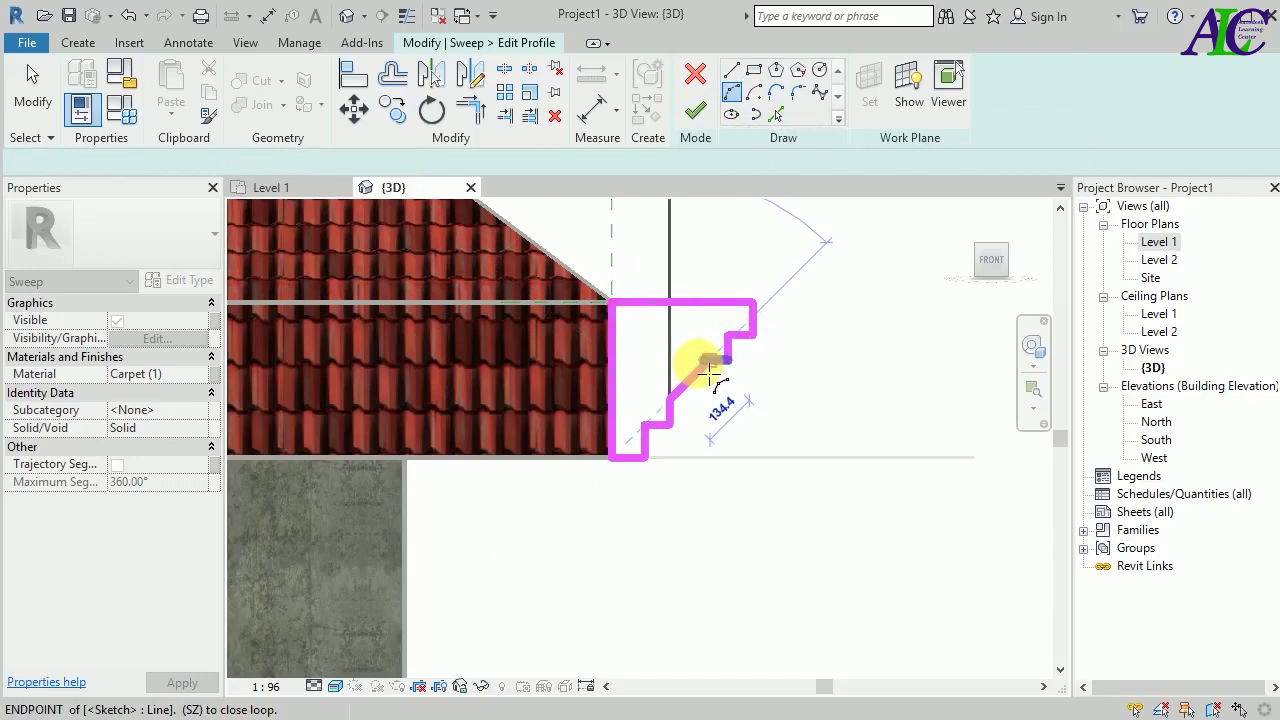
click(712, 370)
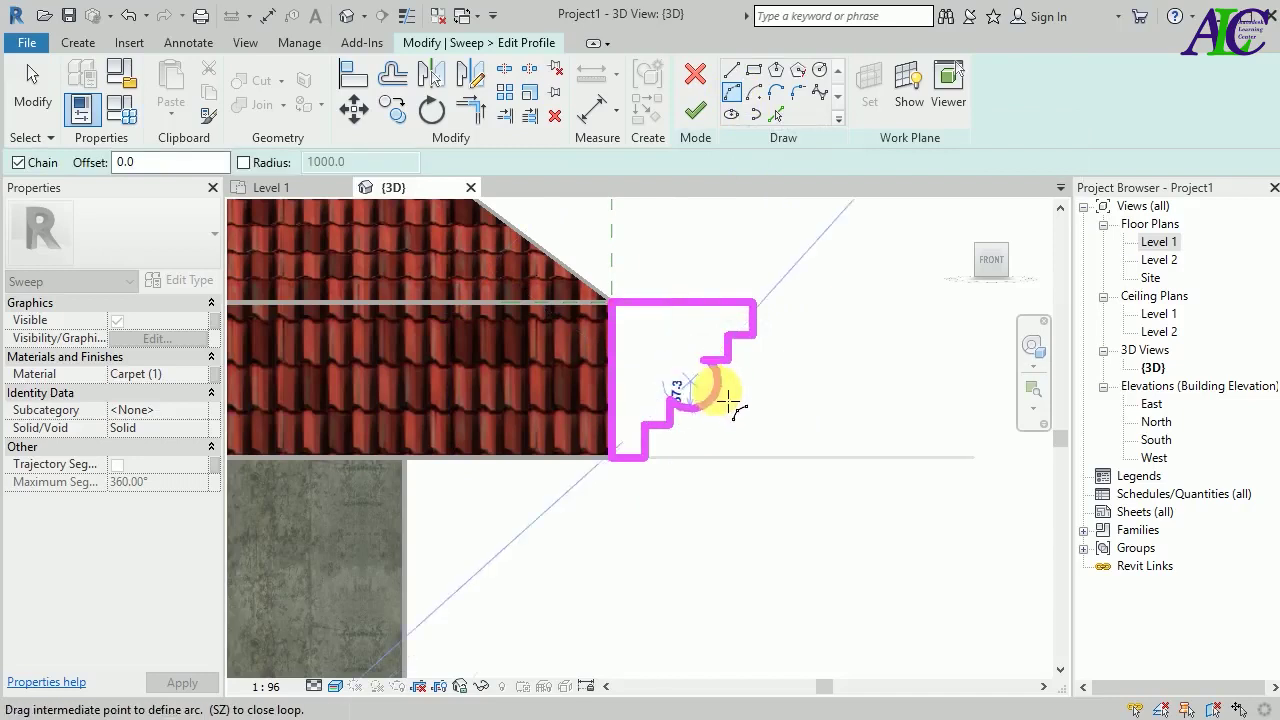
click(722, 398)
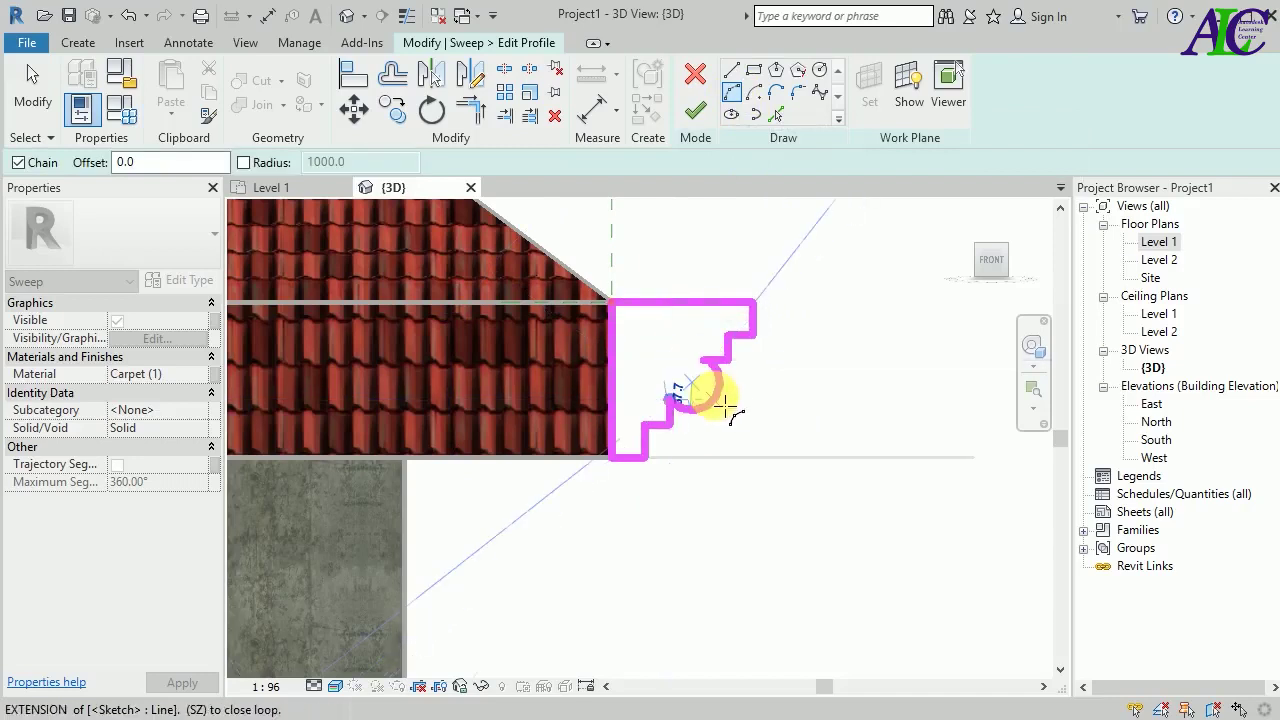
click(722, 404)
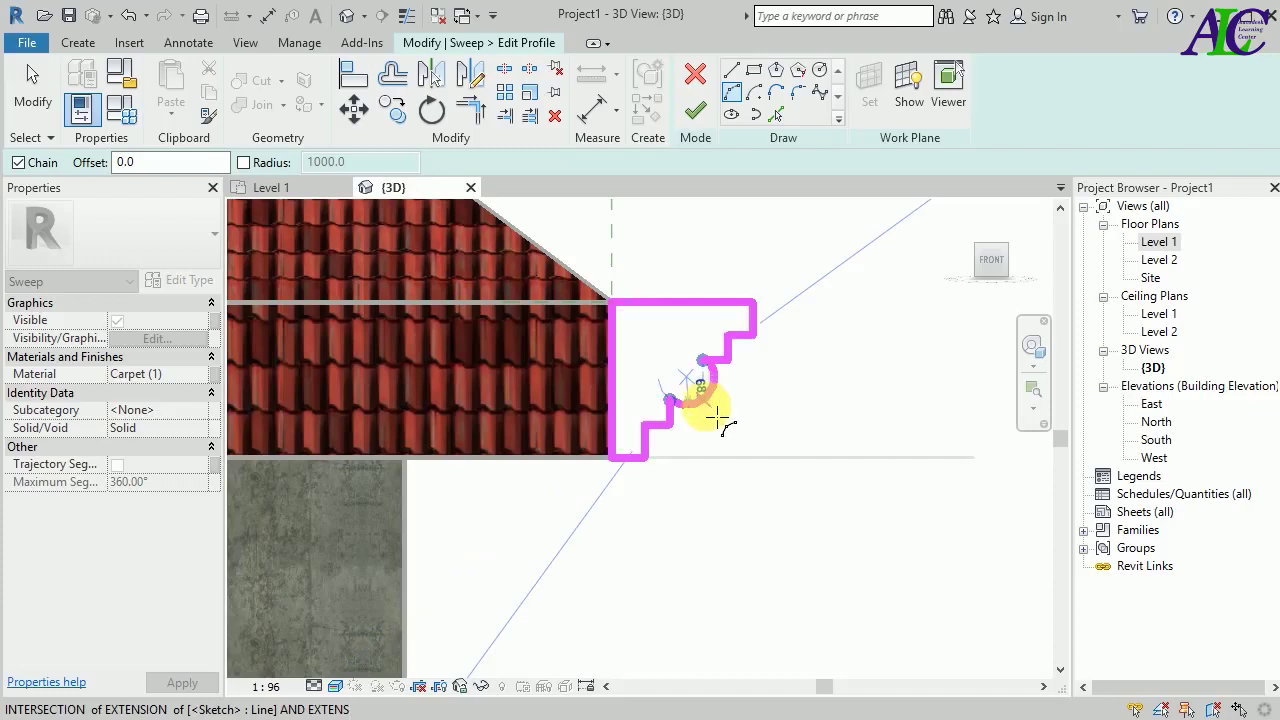
scroll(718, 413, up, 2)
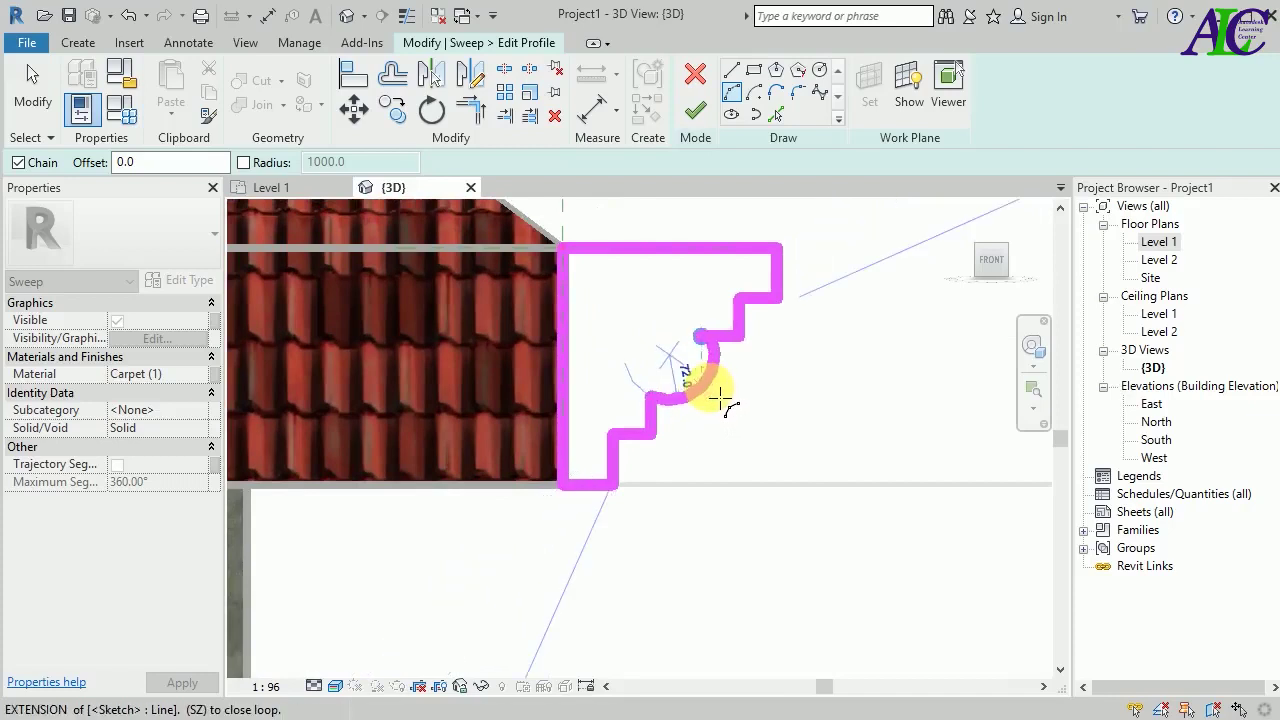
click(716, 399)
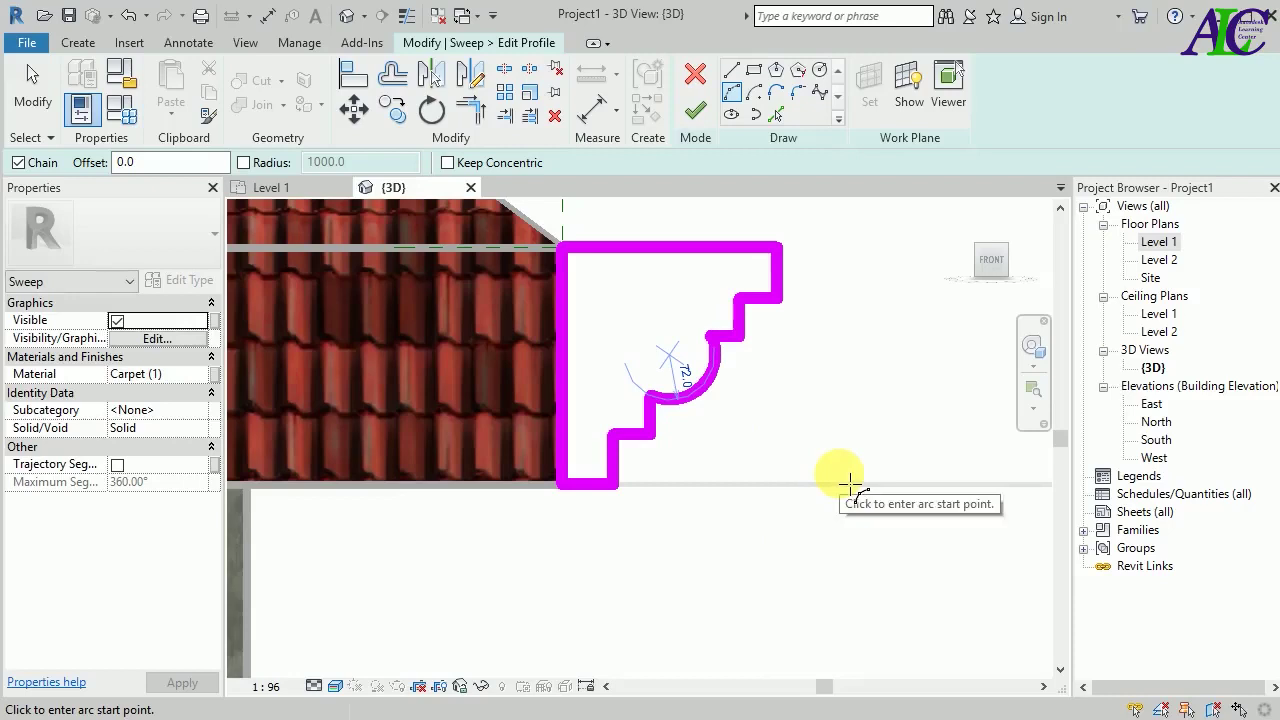
scroll(830, 588, down, 3)
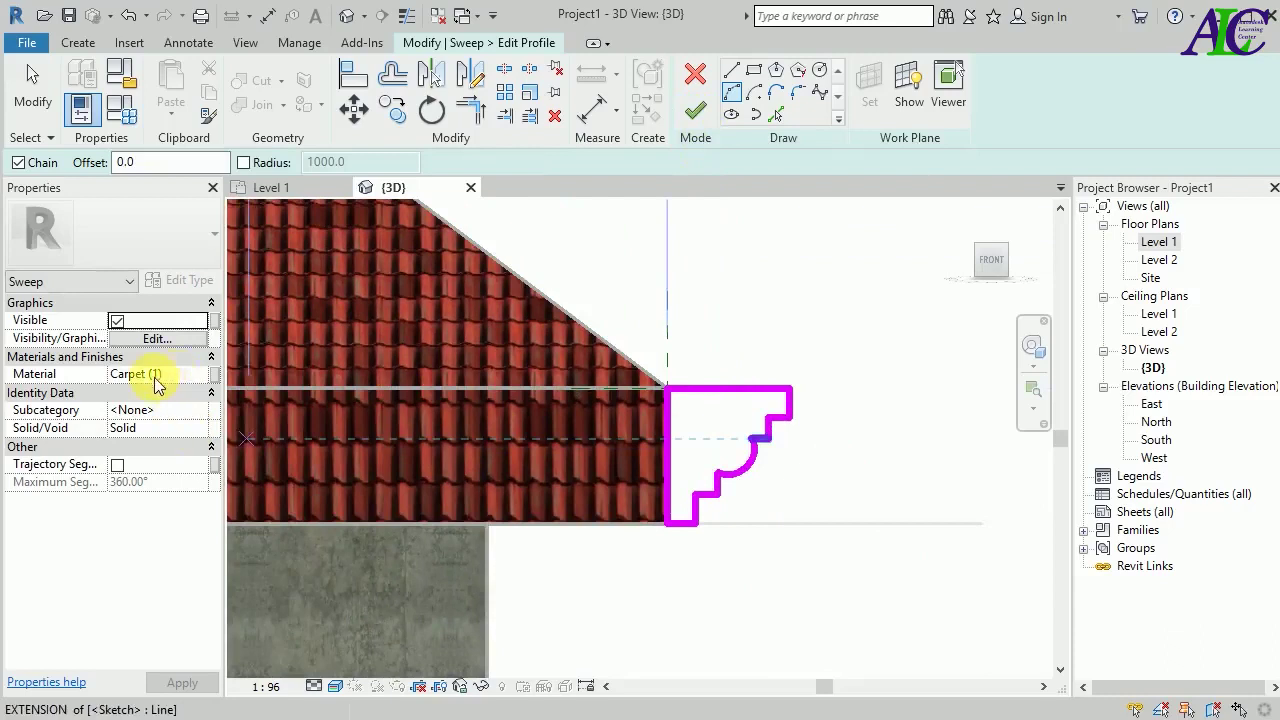
click(186, 376)
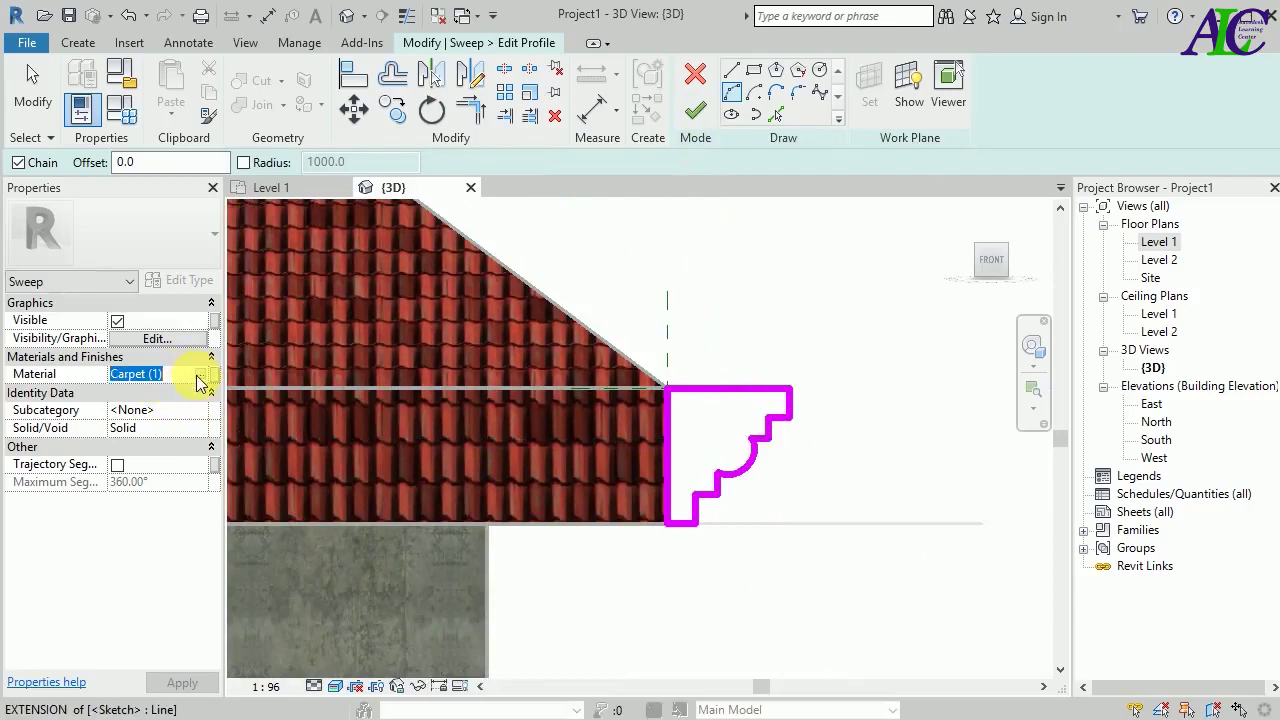
- Create a new material for the sweep in the Material Browser
click(201, 374)
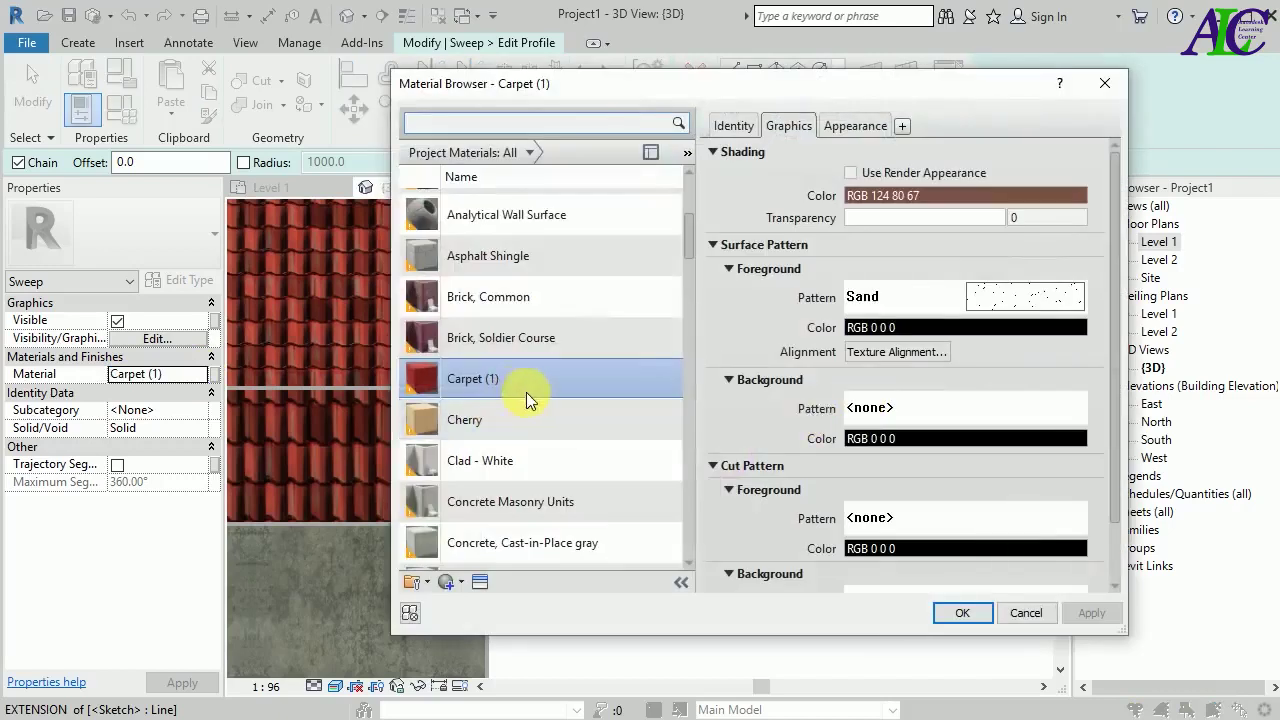
click(531, 379)
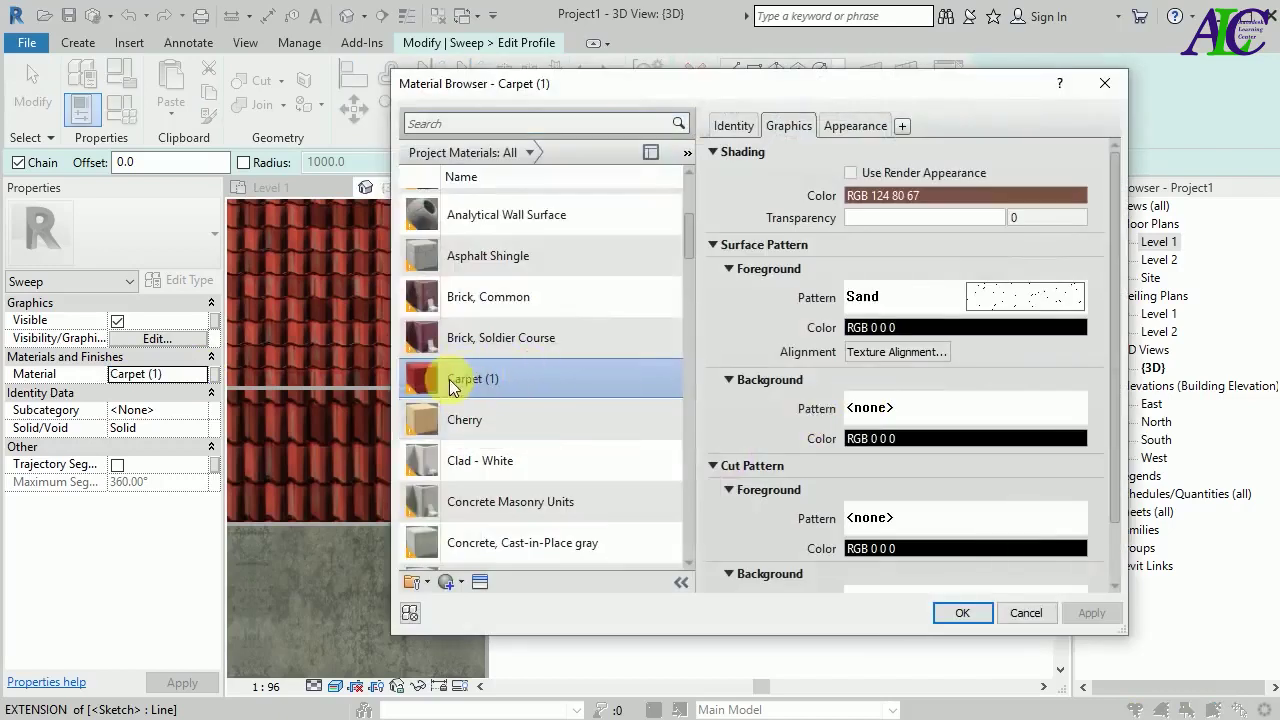
scroll(523, 376, up, 1)
scroll(523, 380, down, 6)
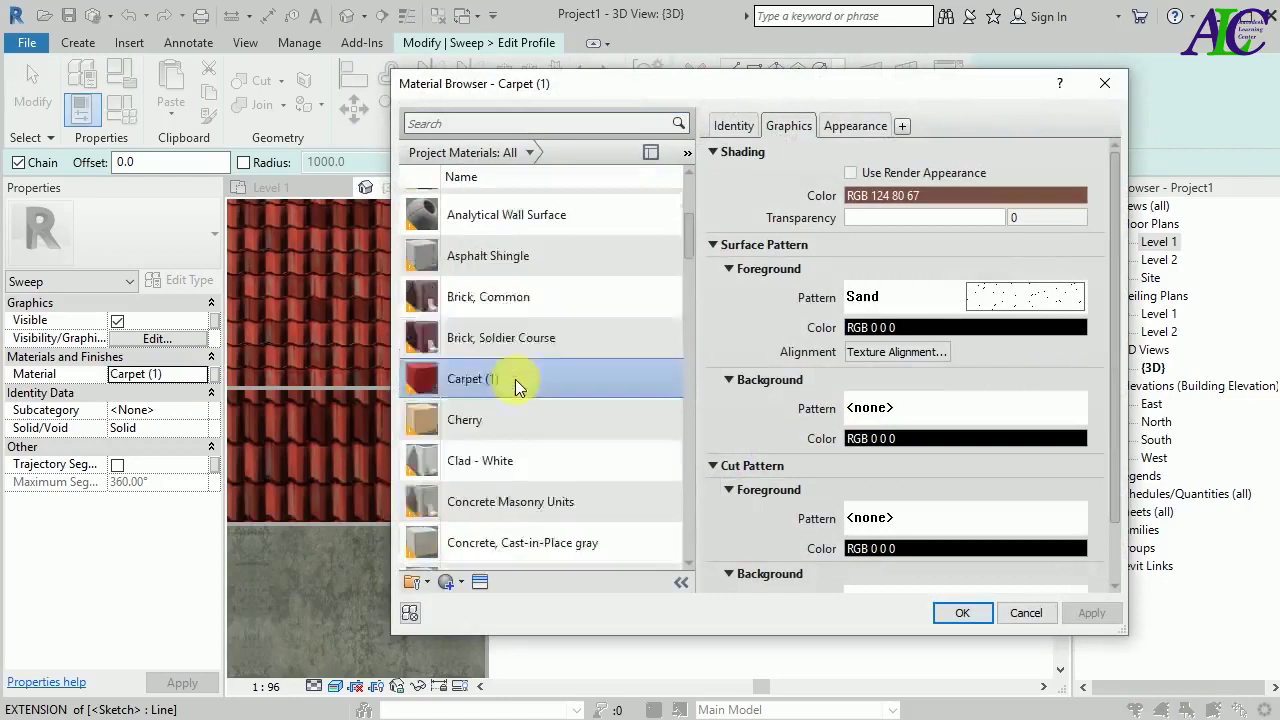
scroll(534, 368, down, 5)
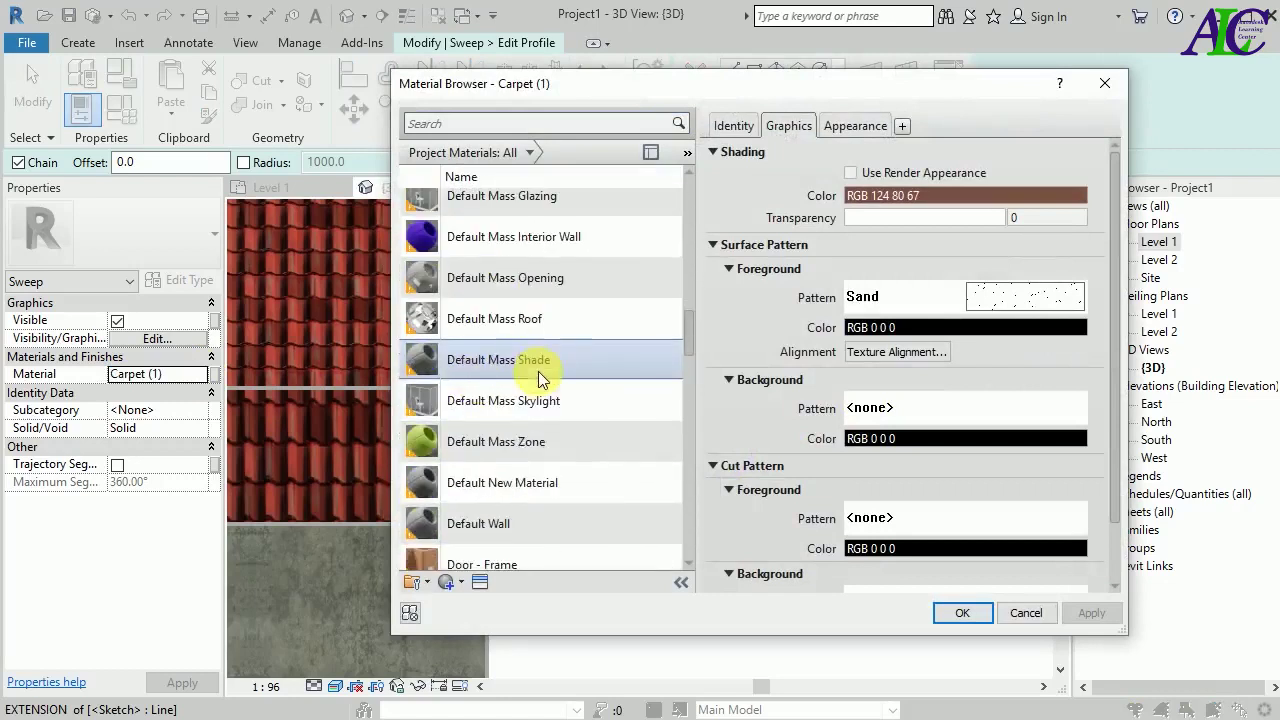
scroll(521, 503, down, 6)
scroll(521, 503, down, 3)
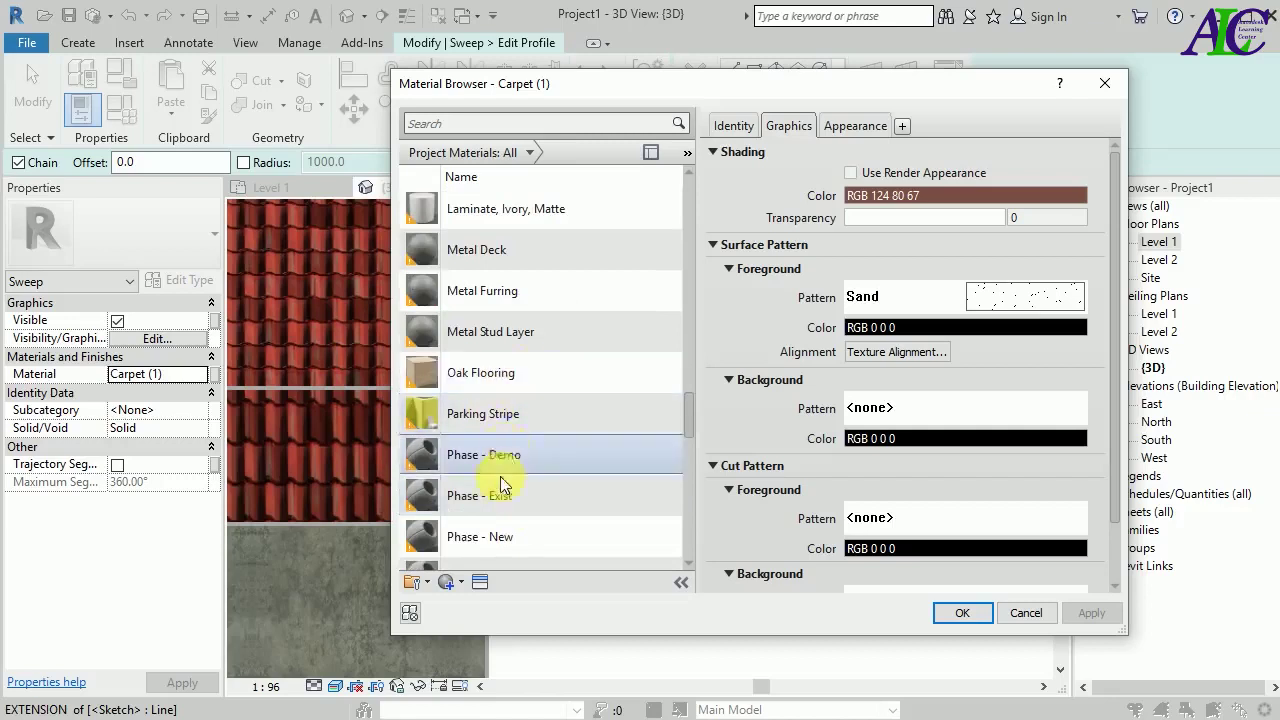
scroll(506, 449, down, 1)
click(461, 584)
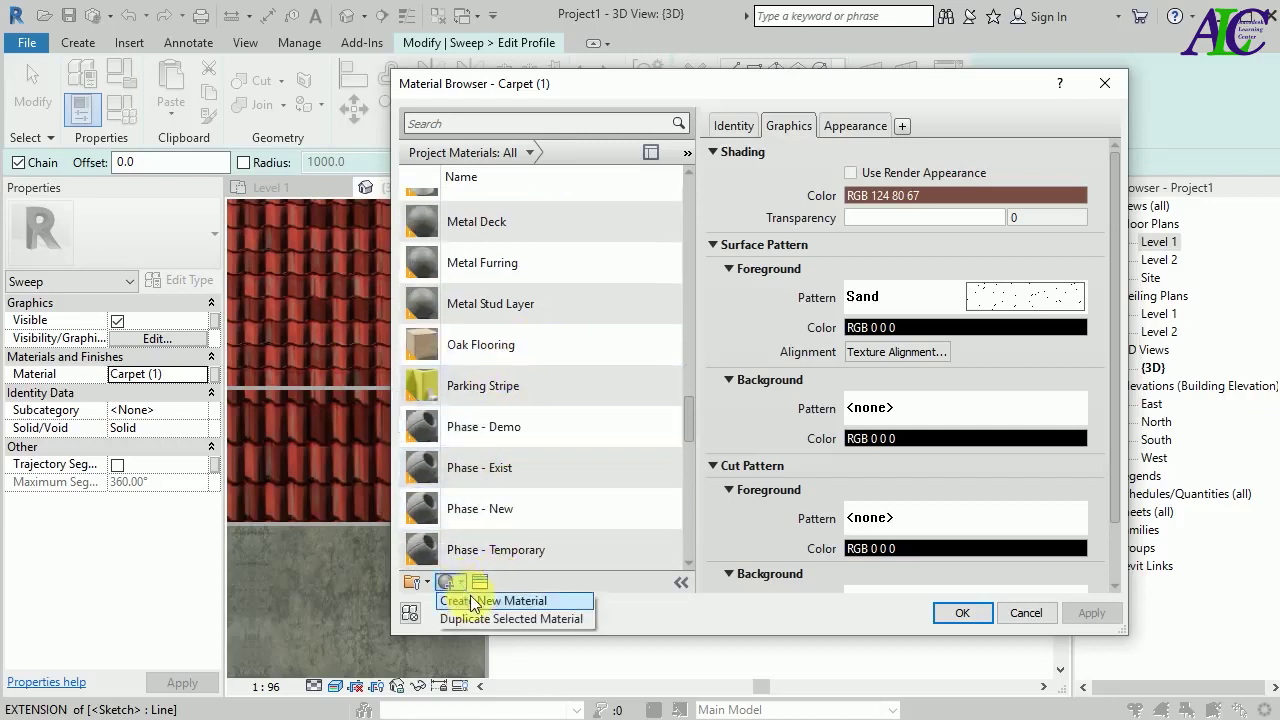
click(472, 601)
- Rename the duplicated material to 'roof facia' and enable Use Render Appearance
right_click(560, 374)
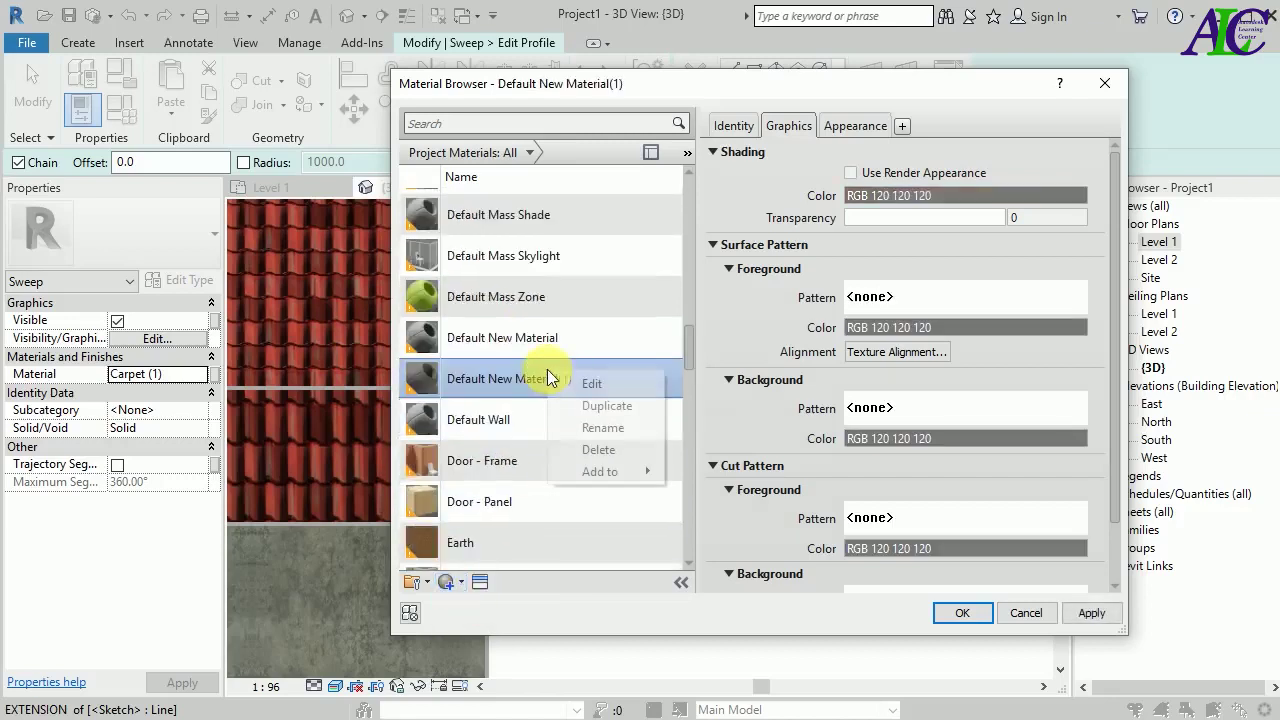
click(576, 423)
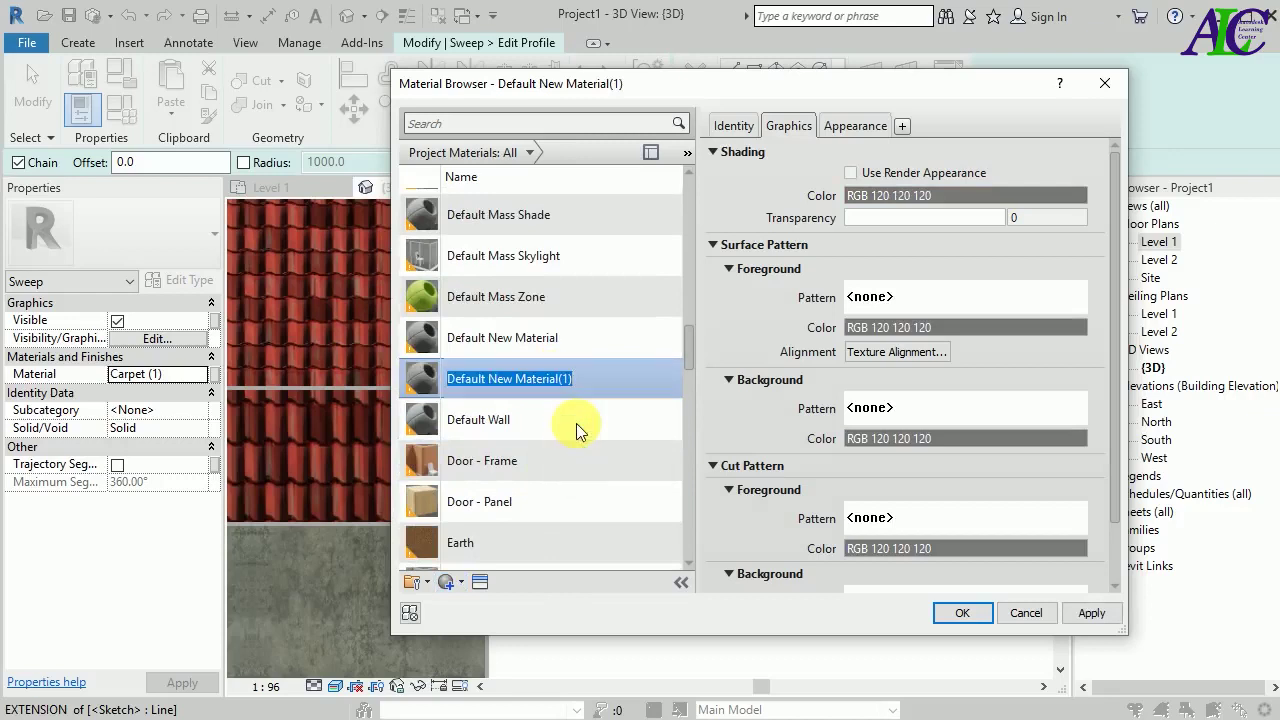
text(roof fi)
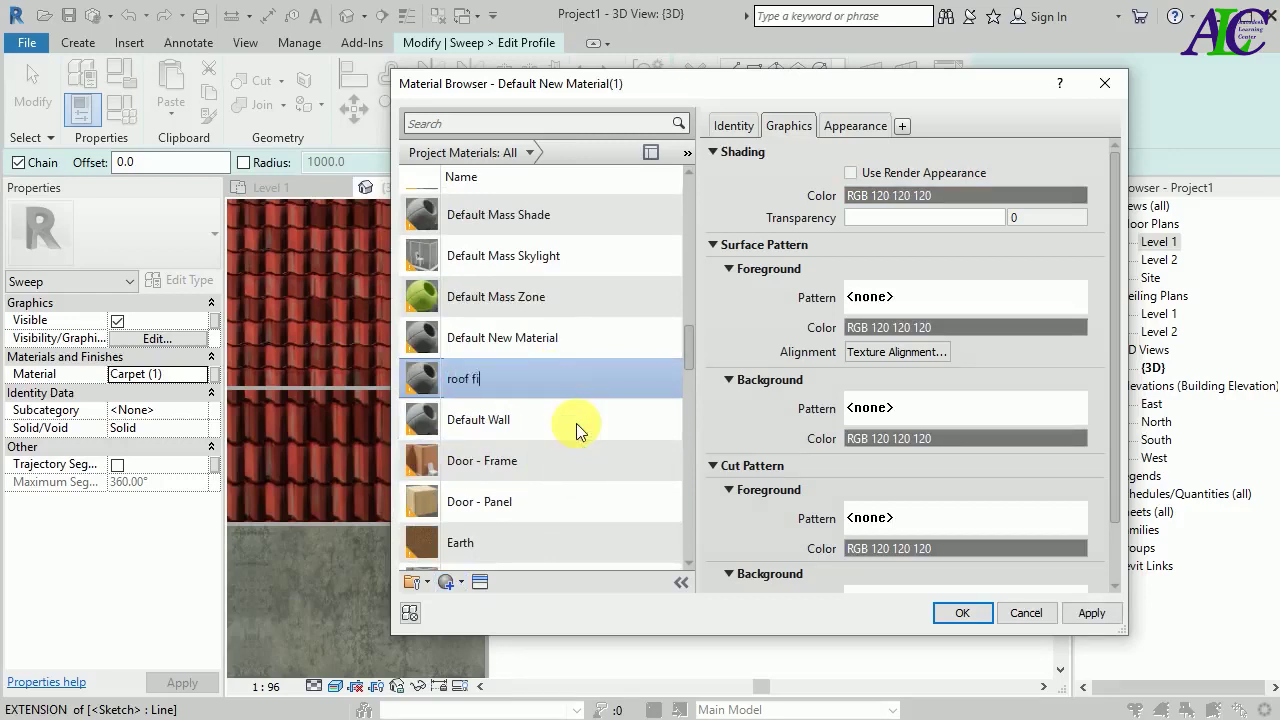
key(BackSpace)
text(acia)
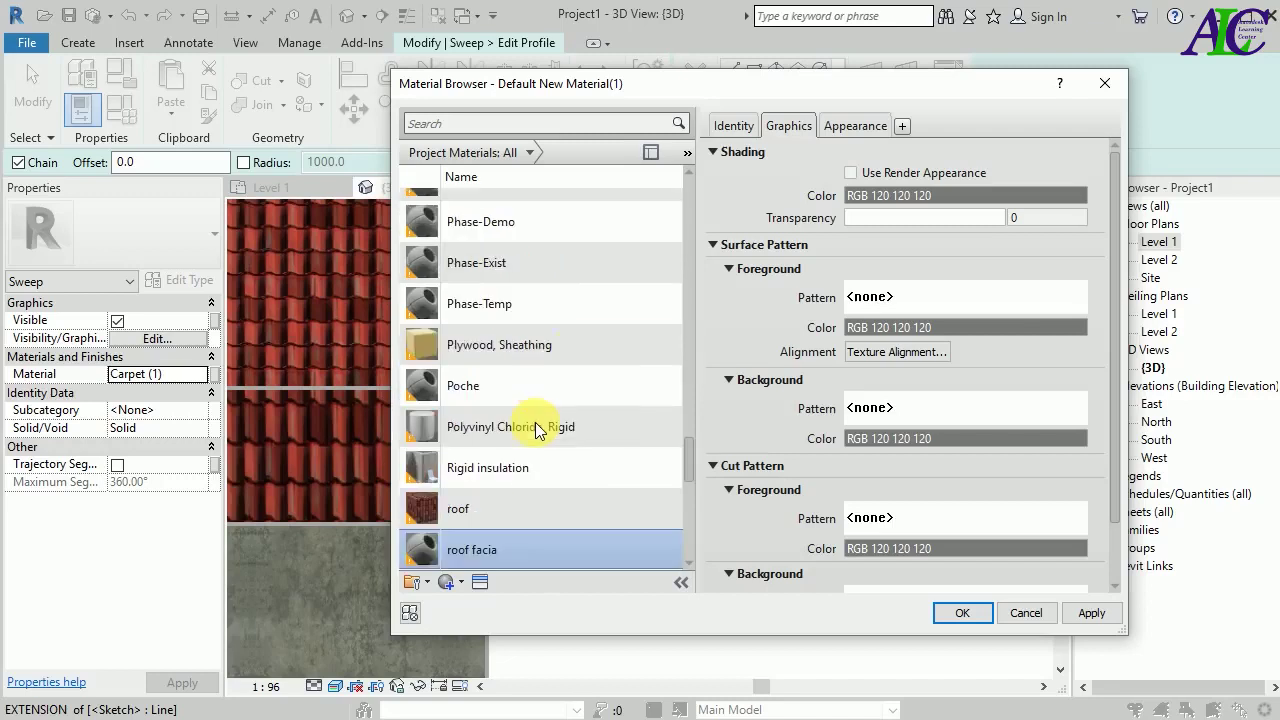
click(851, 175)
click(855, 125)
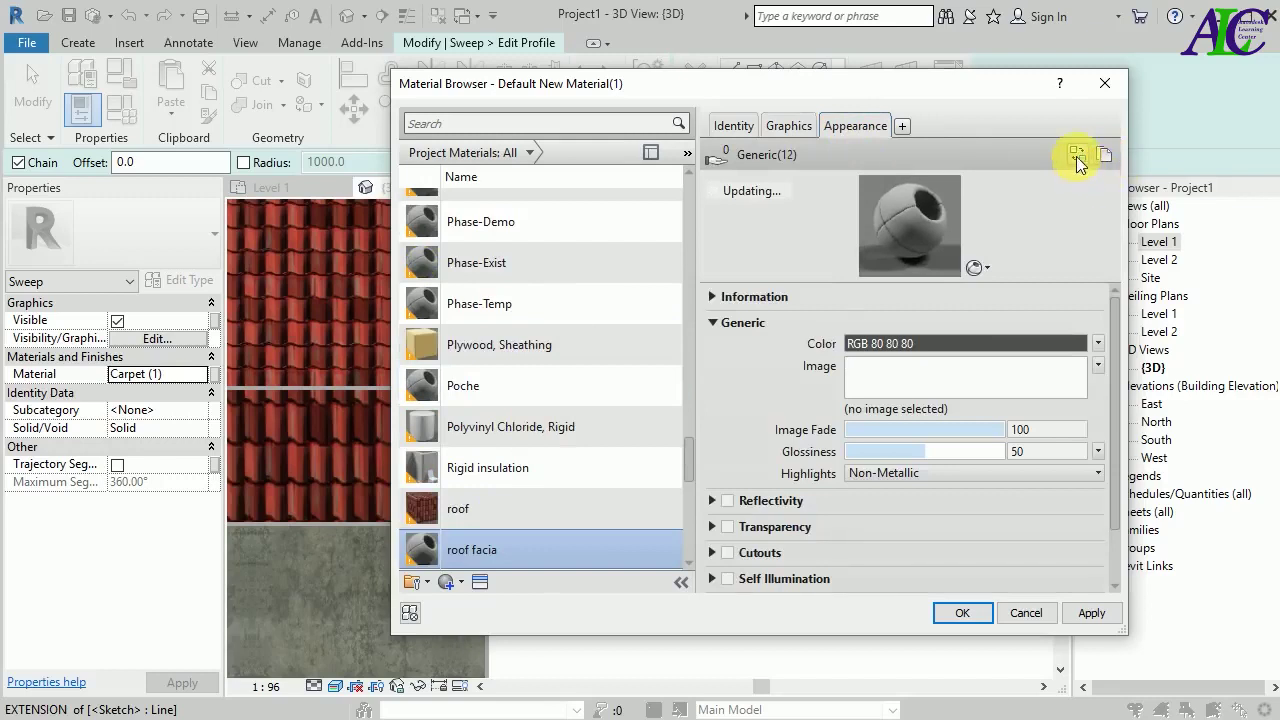
- Replace the roof facia material's appearance with the Fabric (Red) asset from the Appearance Library
click(1077, 155)
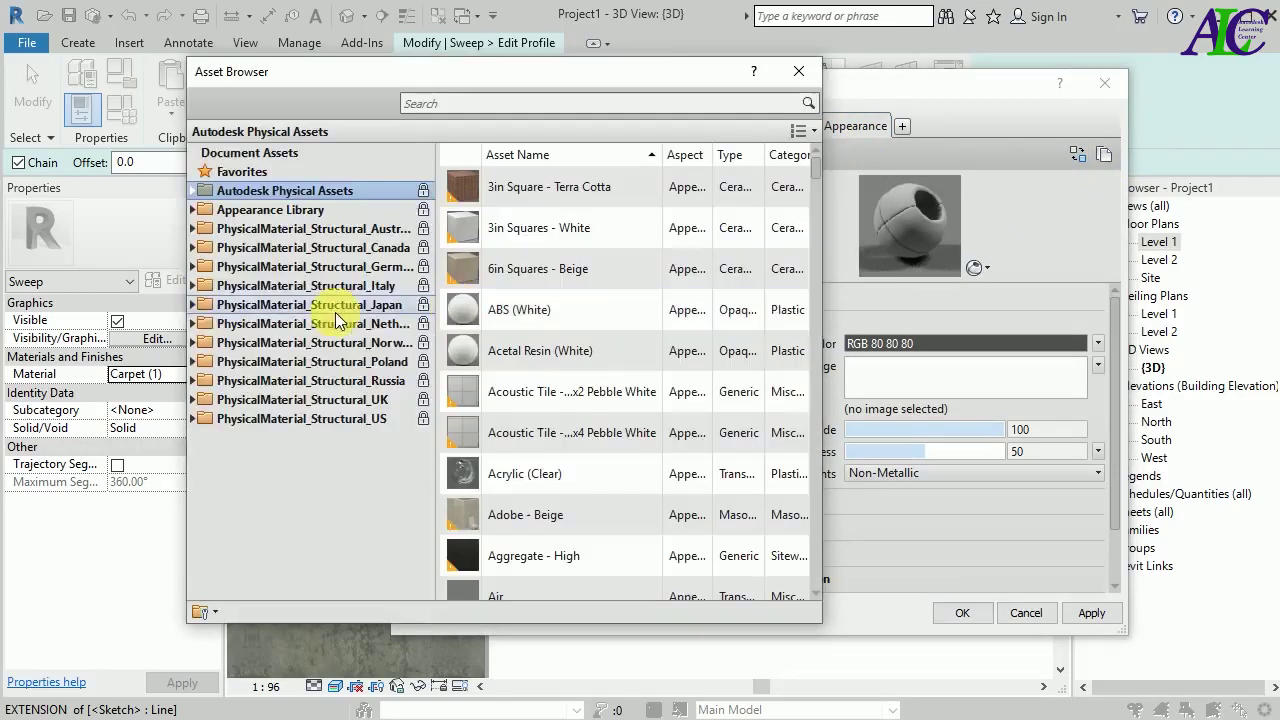
click(194, 210)
click(242, 285)
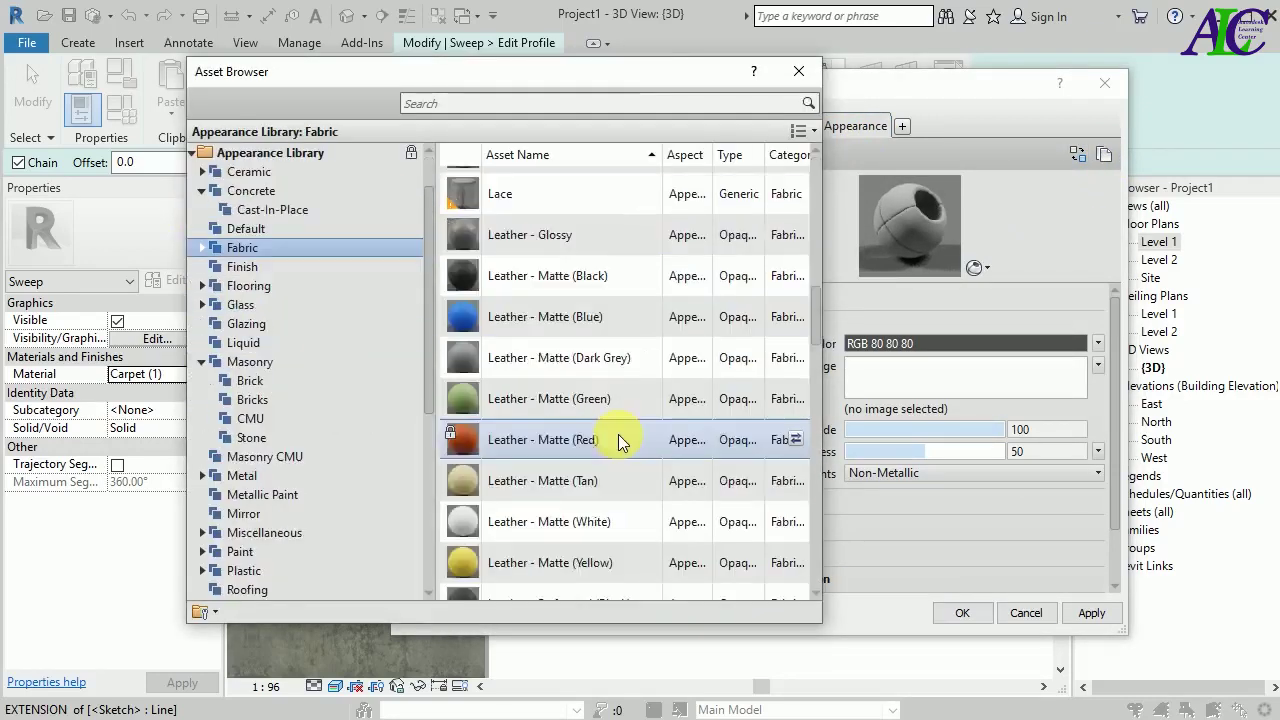
scroll(618, 443, up, 1)
scroll(618, 443, up, 2)
scroll(618, 443, down, 4)
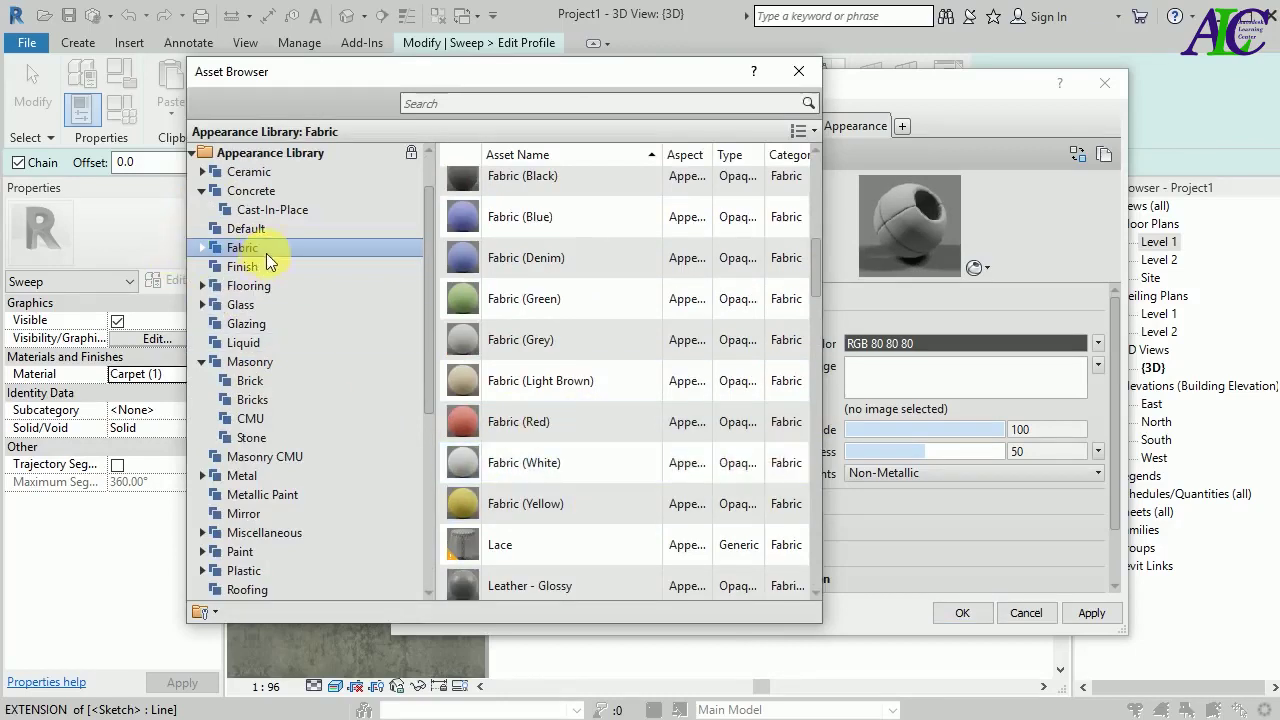
click(576, 424)
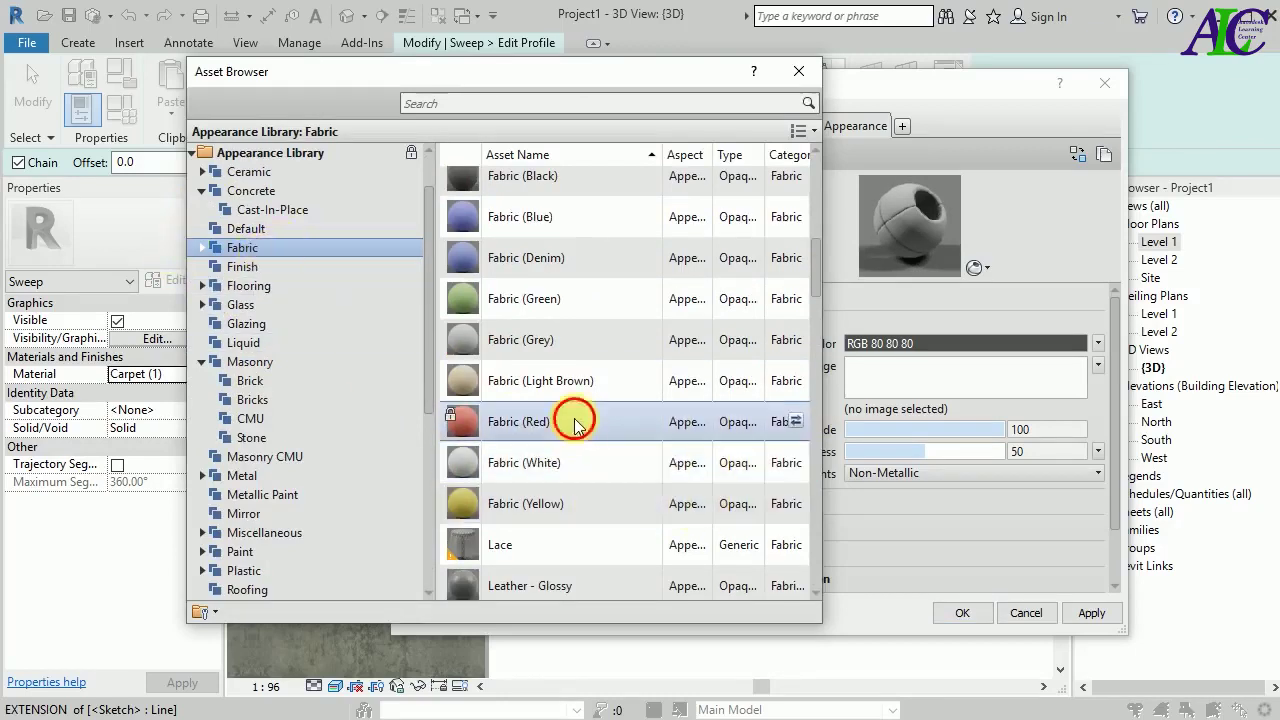
click(794, 423)
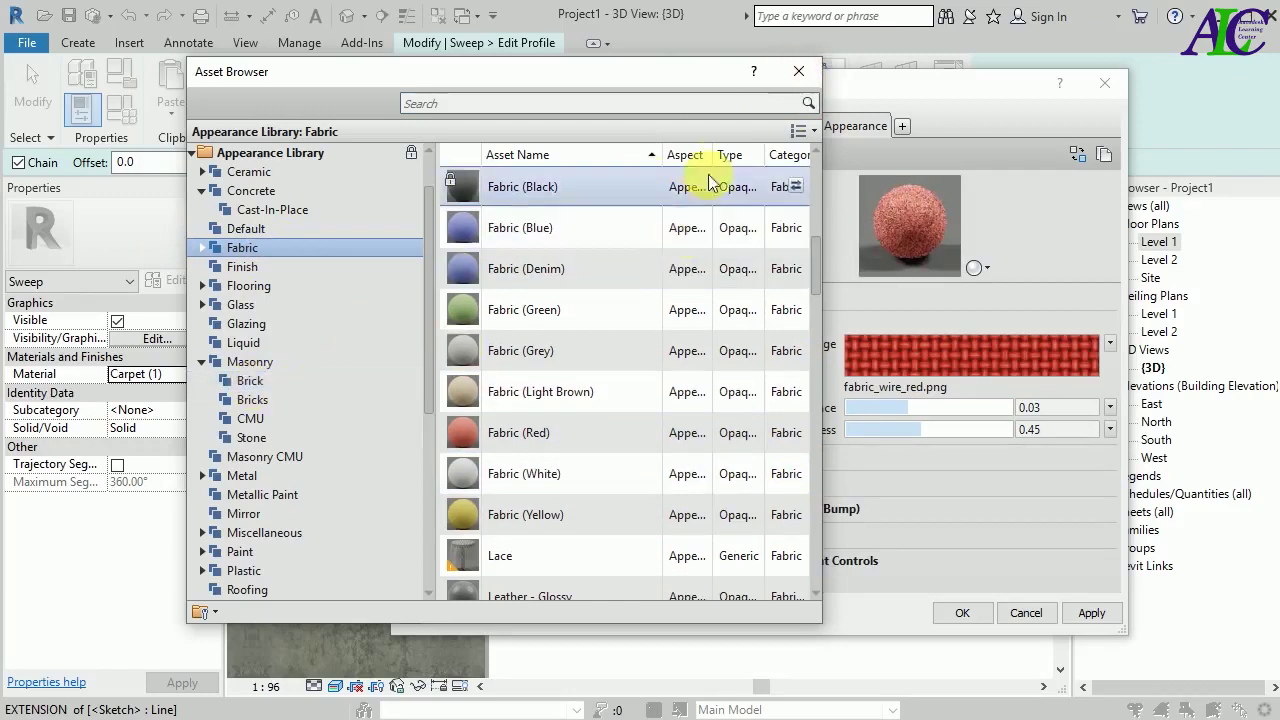
click(799, 71)
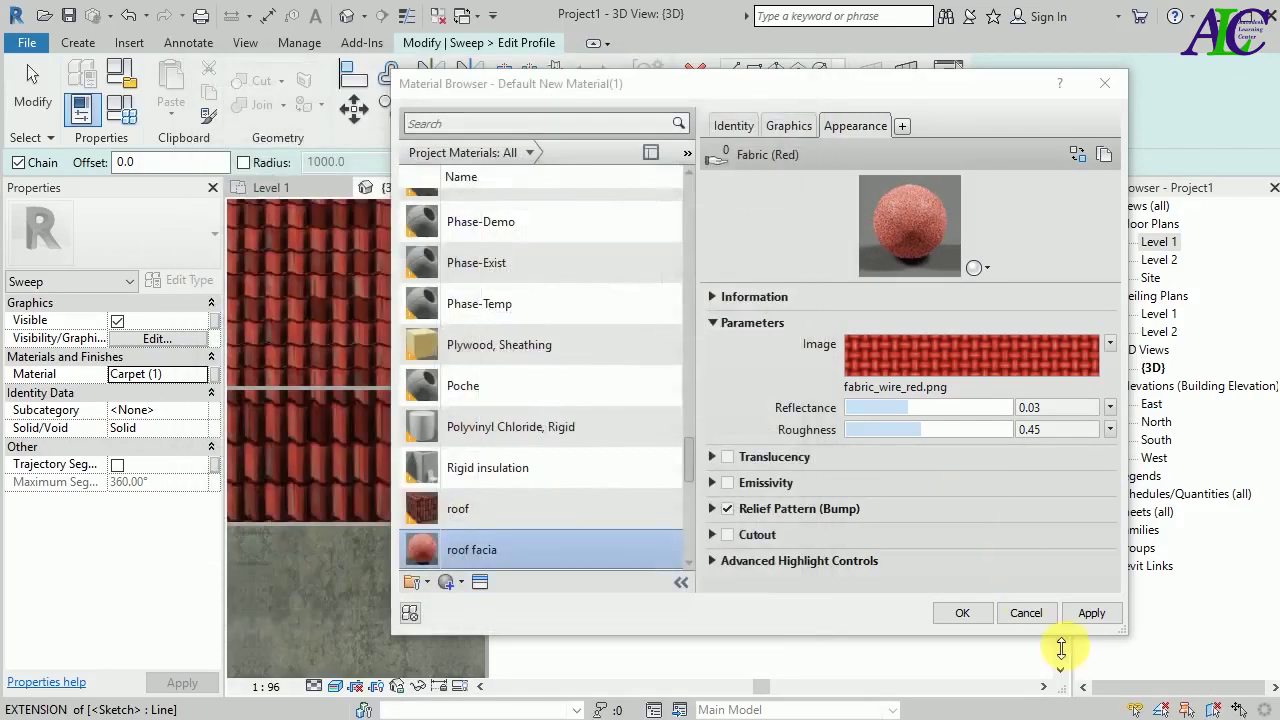
- Confirm the roof facia material, then finish the fascia profile and the sweep along the eave
click(1092, 614)
click(960, 614)
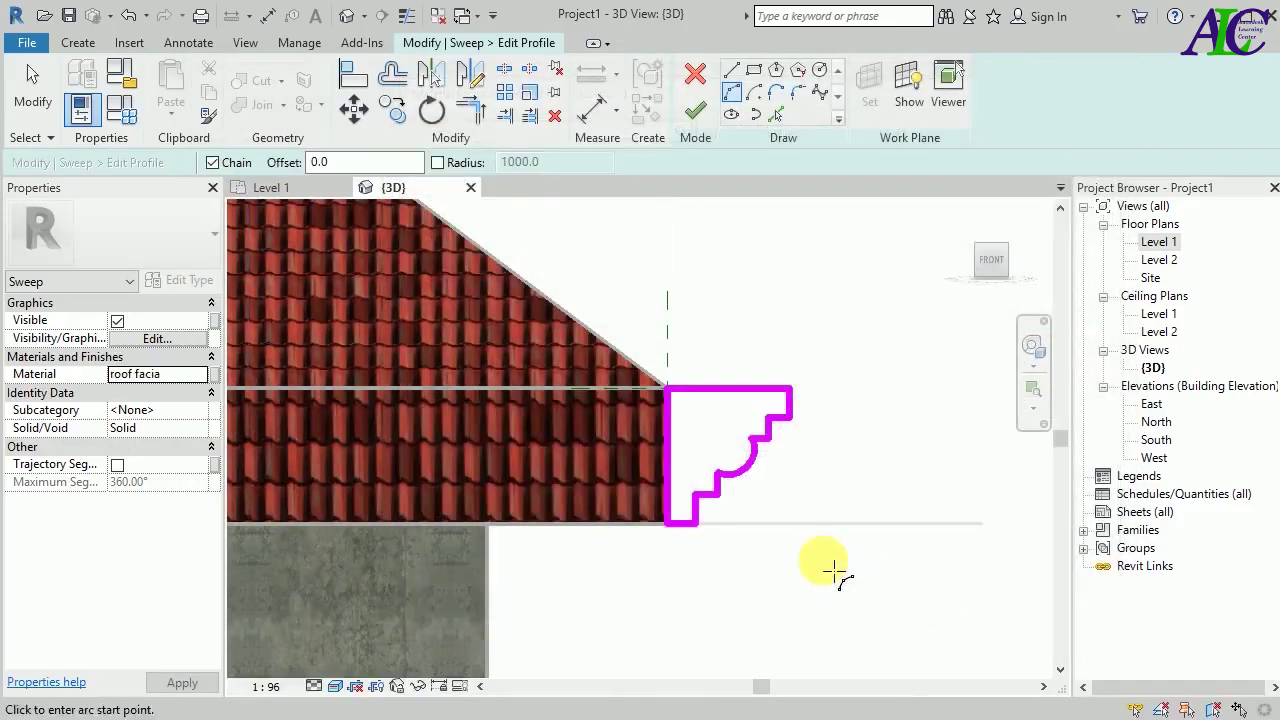
click(695, 110)
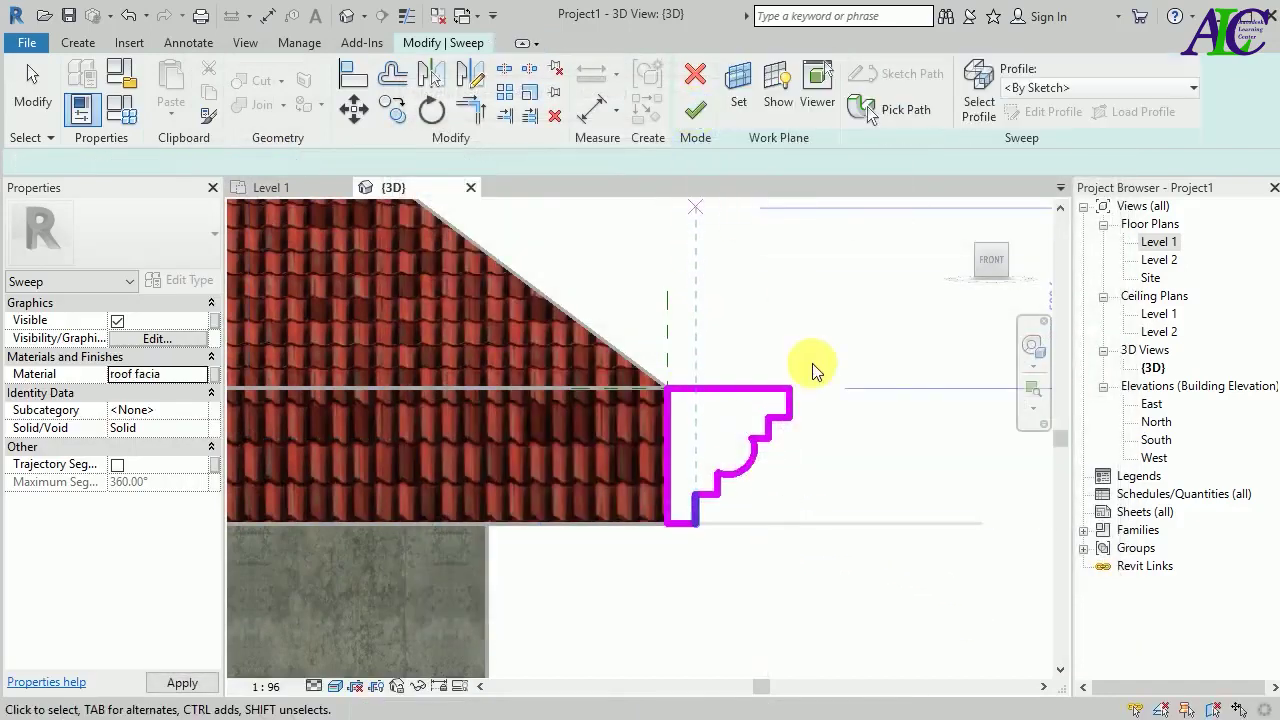
click(695, 112)
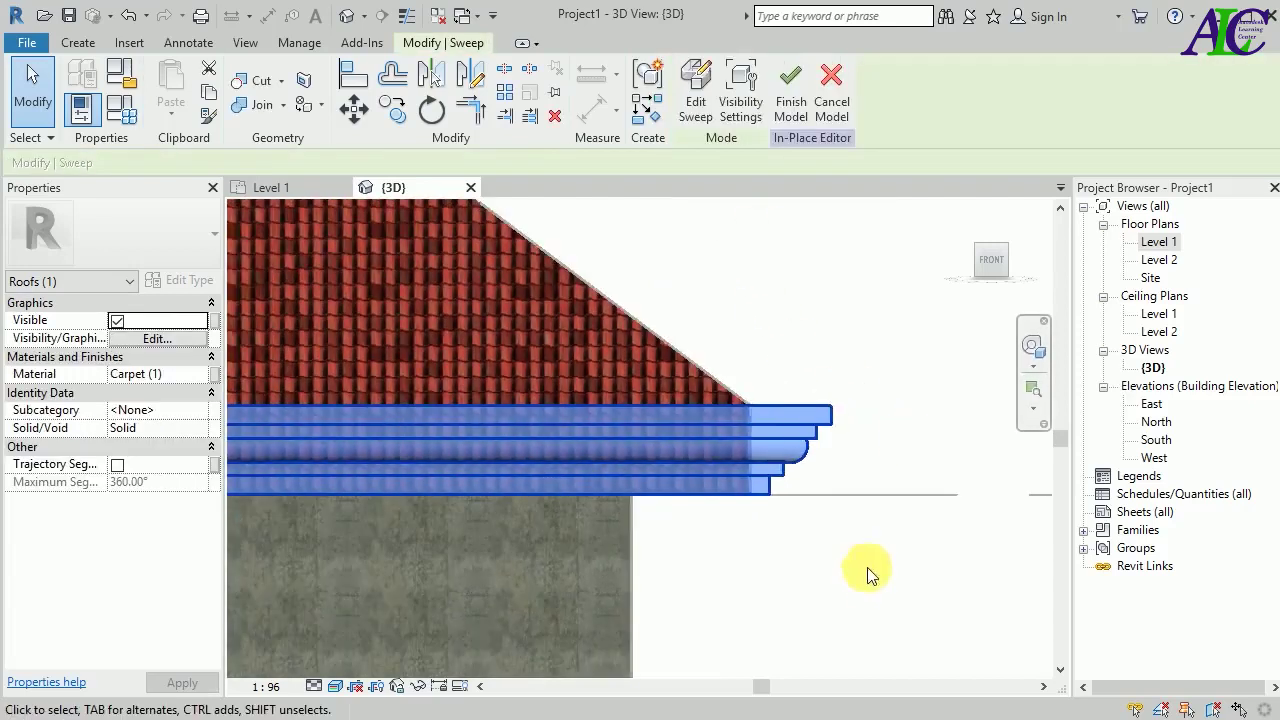
click(866, 576)
scroll(749, 451, down, 2)
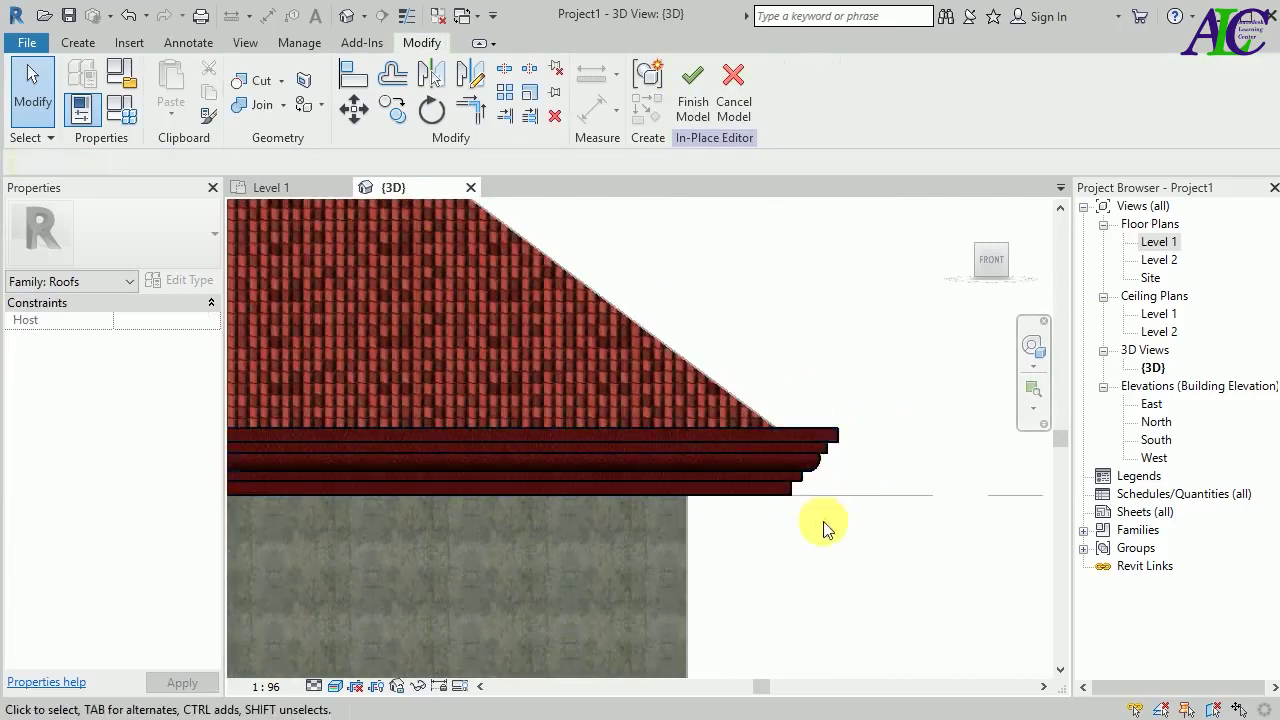
scroll(845, 540, down, 1)
- Orbit around the house to inspect the red fascia along the hip roof eaves
shift+middle_drag(914, 429, 880, 497)
scroll(610, 338, down, 4)
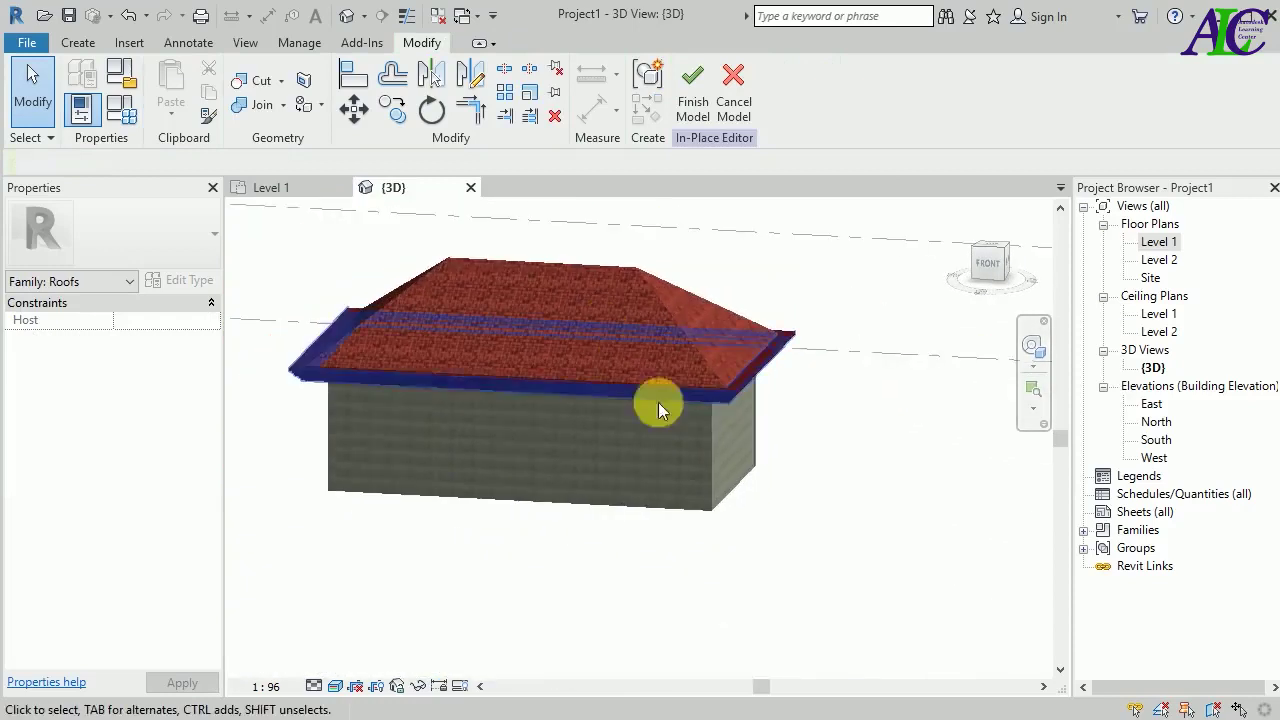
shift+middle_drag(846, 471, 501, 446)
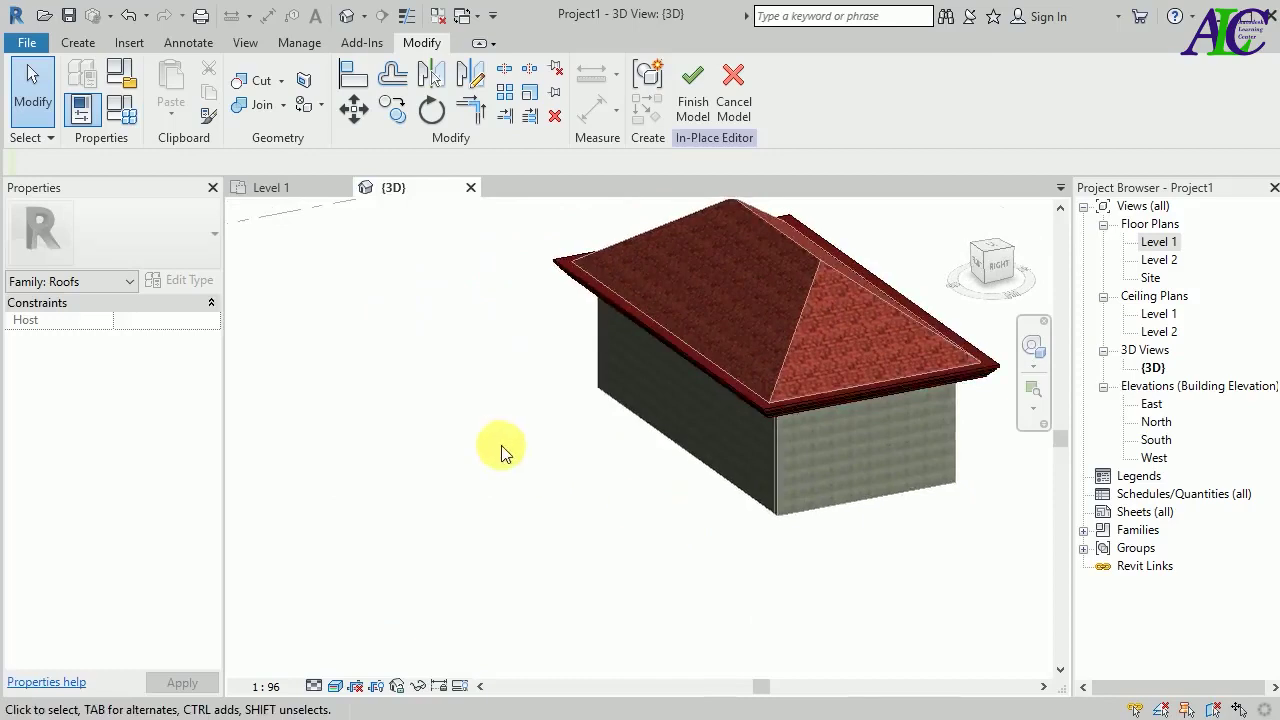
scroll(576, 454, down, 2)
shift+middle_drag(894, 506, 560, 474)
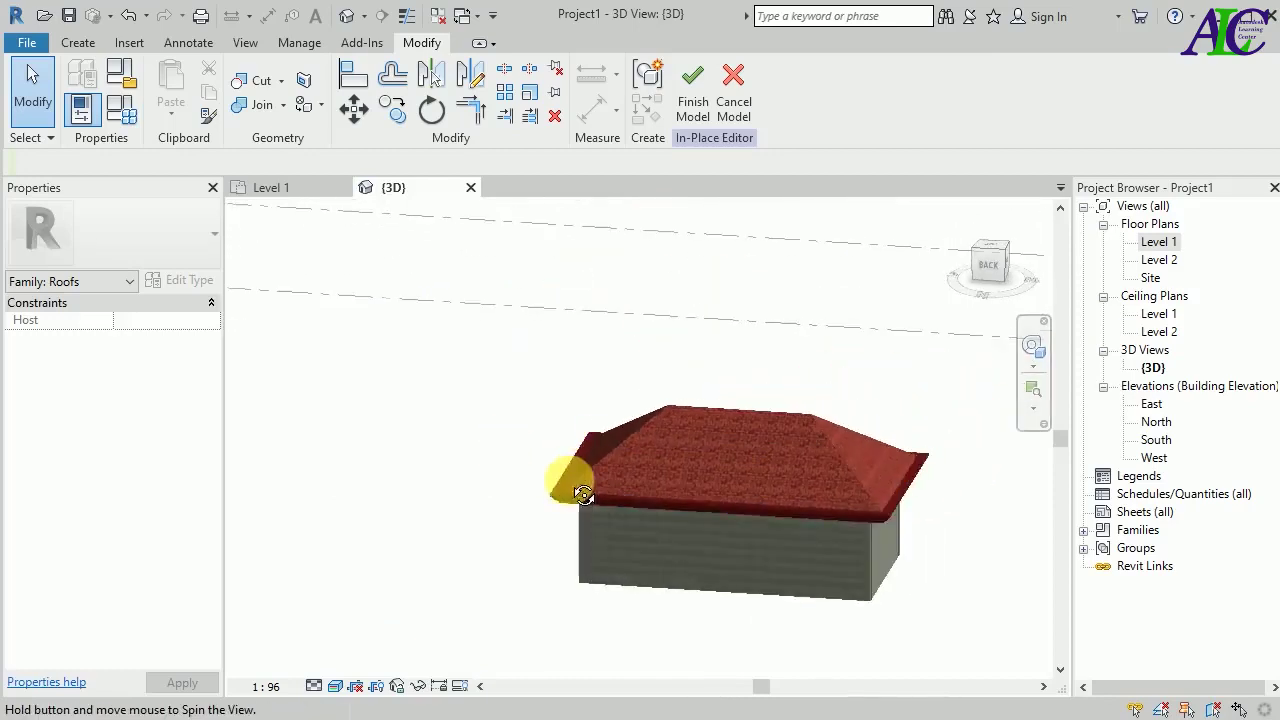
shift+middle_drag(834, 523, 891, 528)
scroll(925, 492, up, 3)
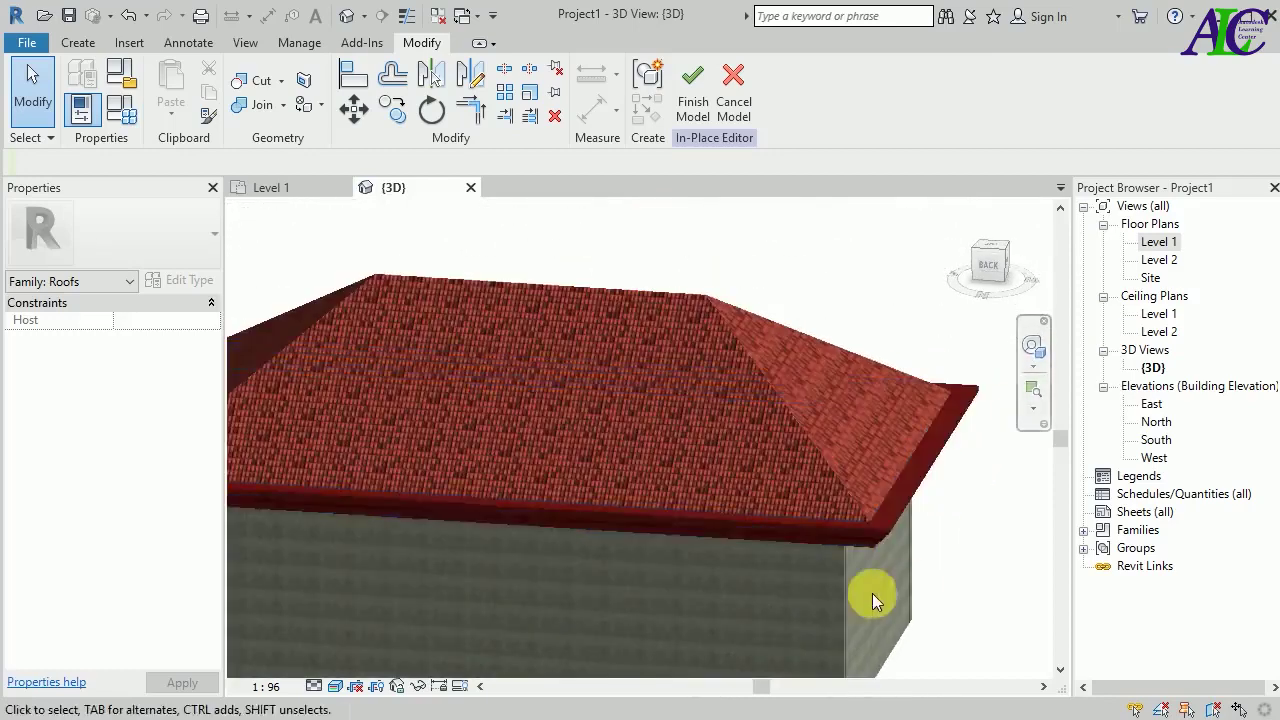
scroll(694, 423, down, 3)
scroll(780, 490, up, 3)
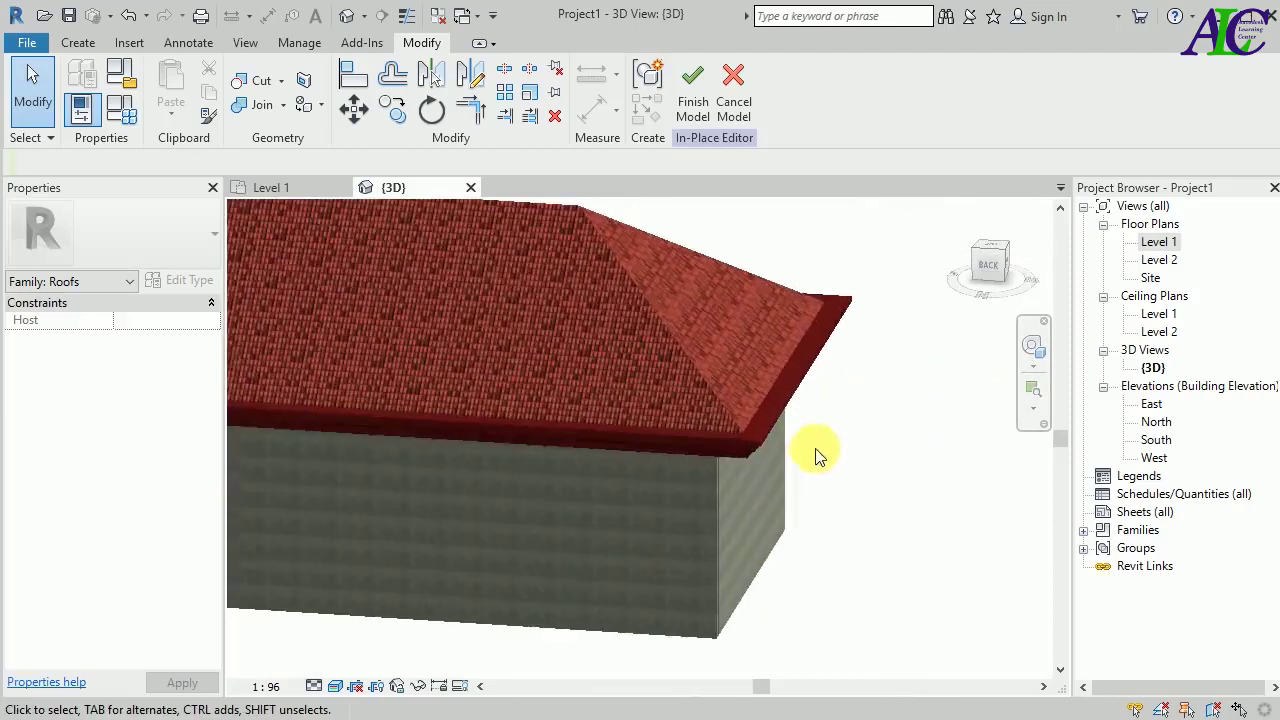
scroll(765, 440, up, 3)
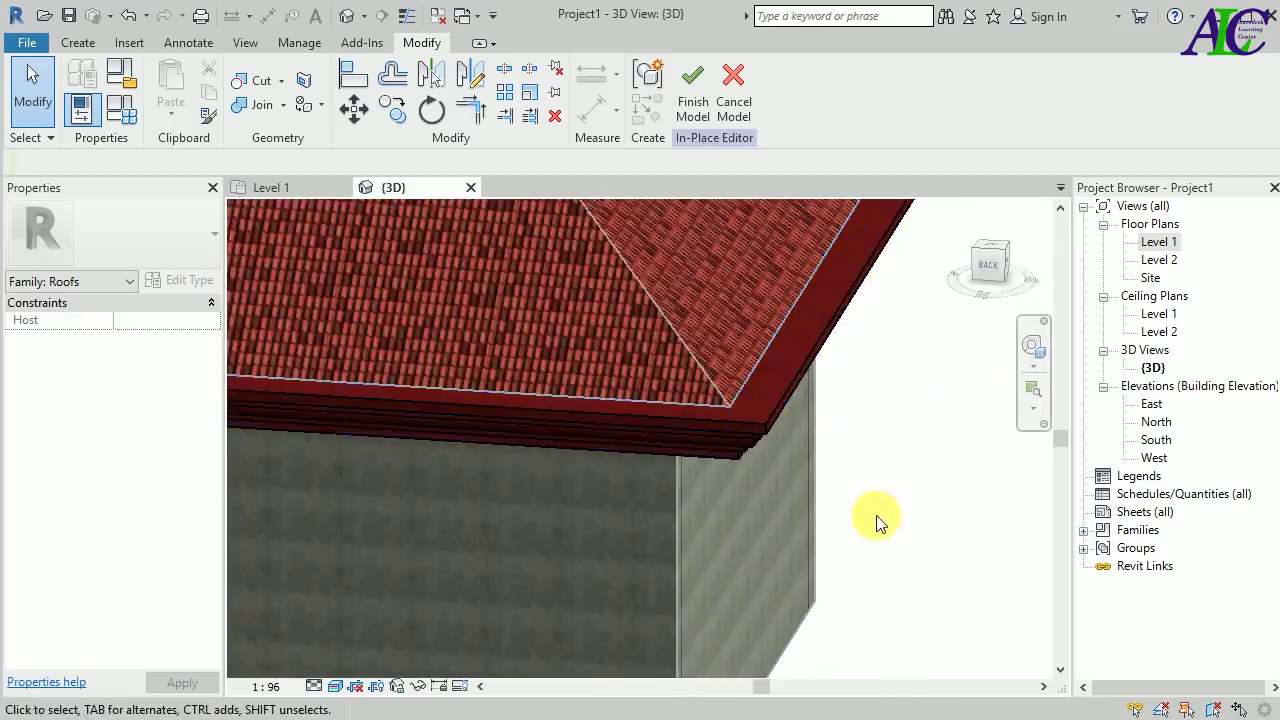
scroll(771, 391, down, 3)
scroll(732, 396, up, 3)
scroll(727, 441, down, 5)
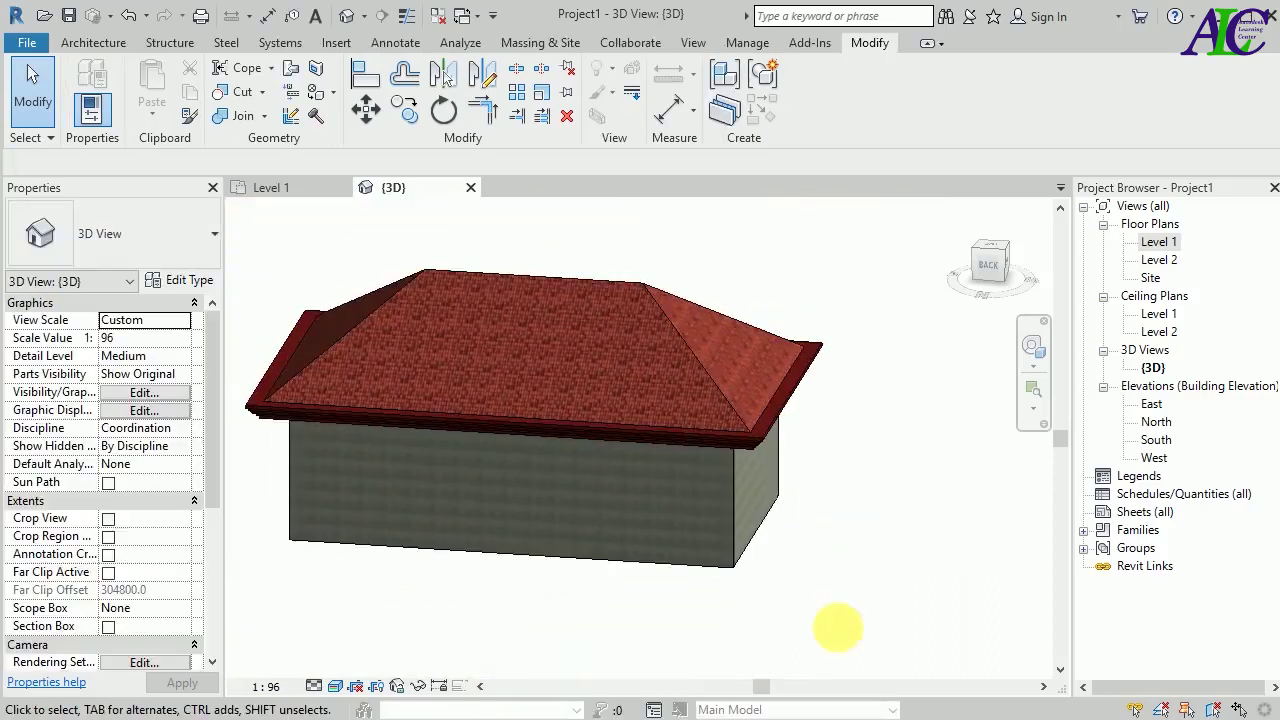
shift+middle_drag(838, 627, 908, 437)
- Snap to the flat back view and zoom in on the eave fascia
click(992, 265)
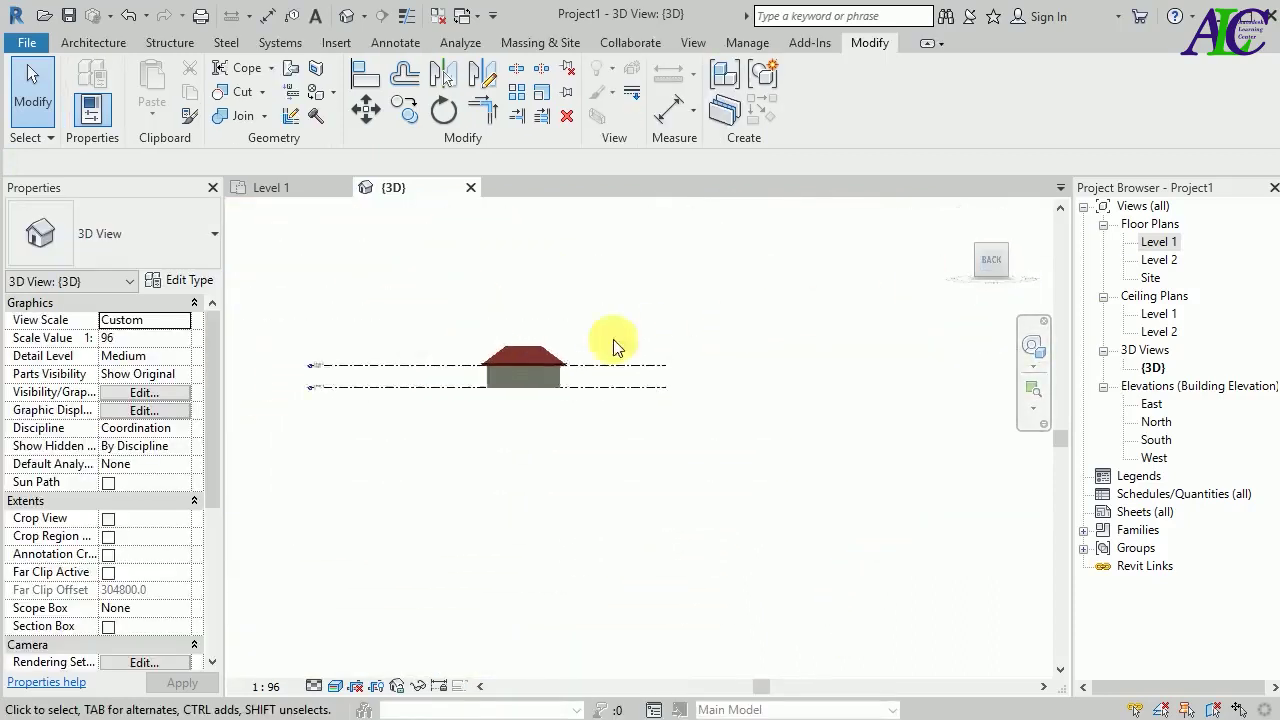
scroll(700, 440, up, 5)
scroll(710, 394, up, 6)
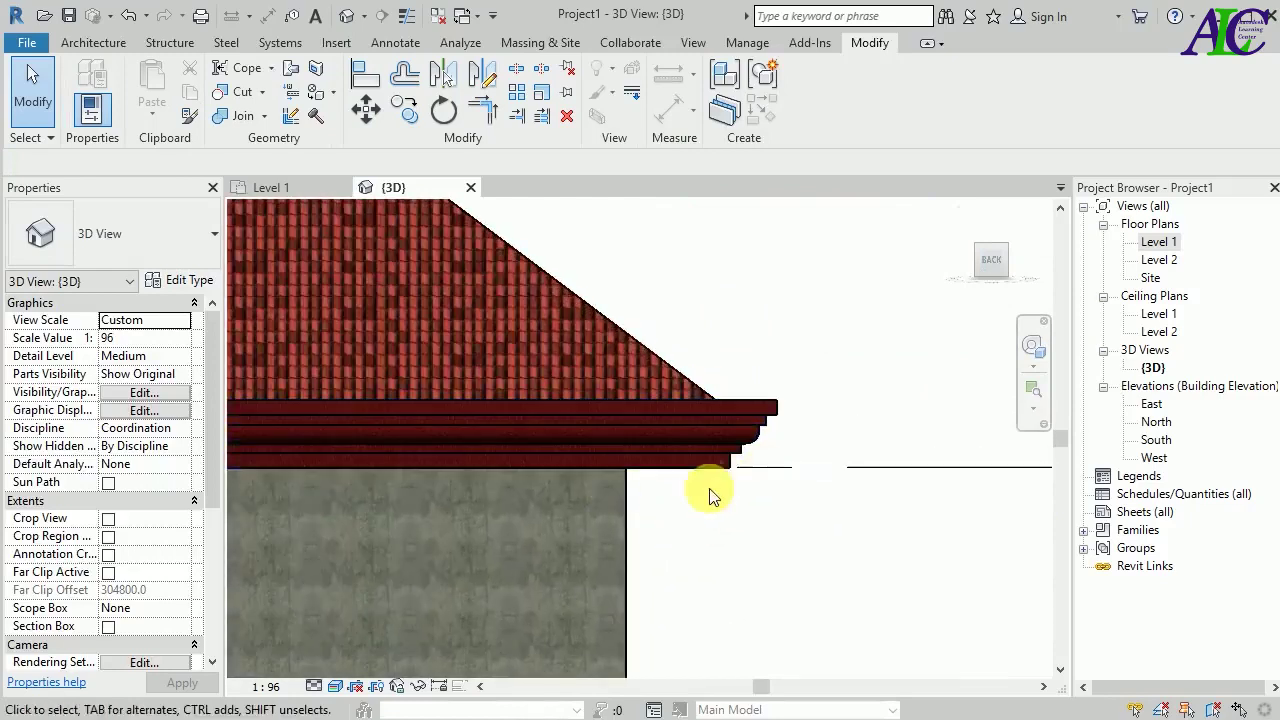
scroll(820, 537, down, 2)
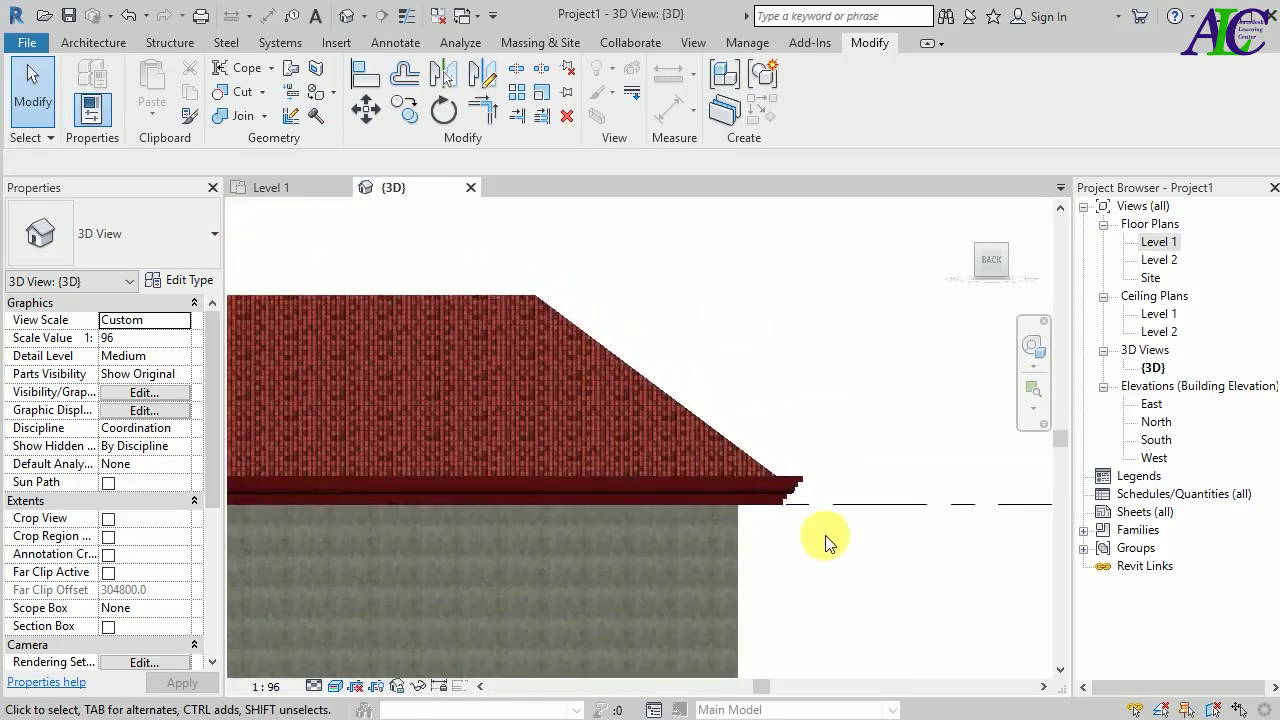